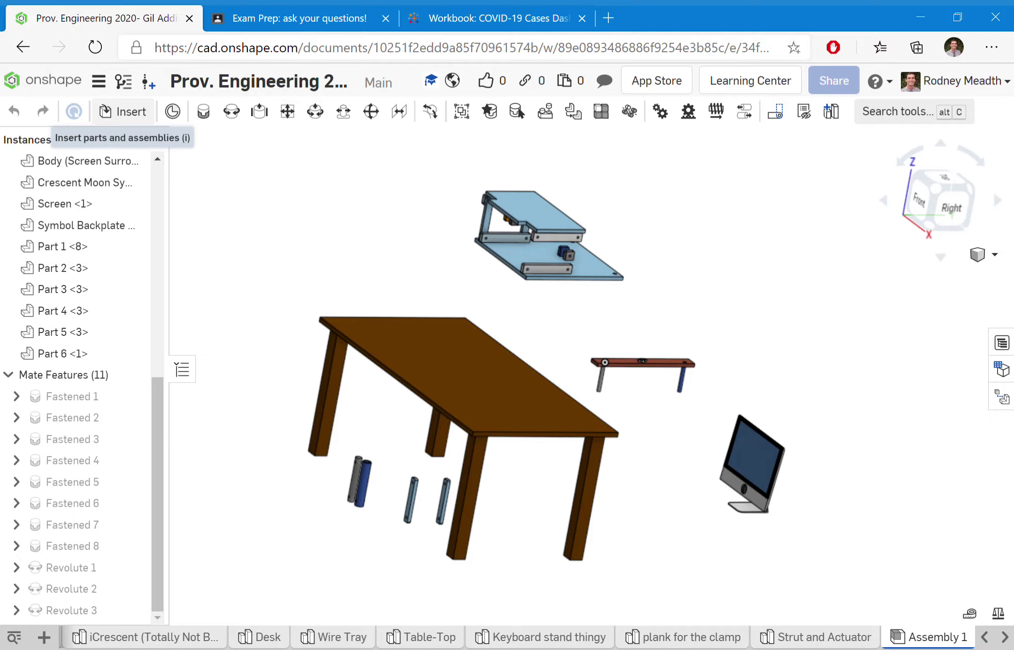
Step: Insert Part 1 of the Wire Tray part studio into the assembly and place it between the desk and the computer
left_click(123, 111)
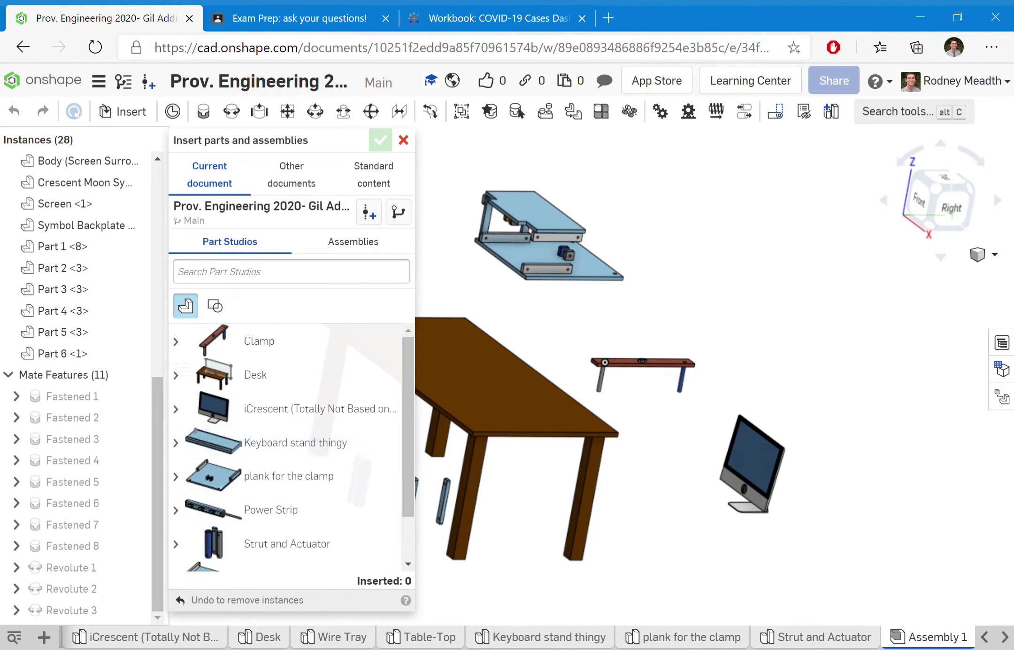
scroll(291, 446, "down", 1)
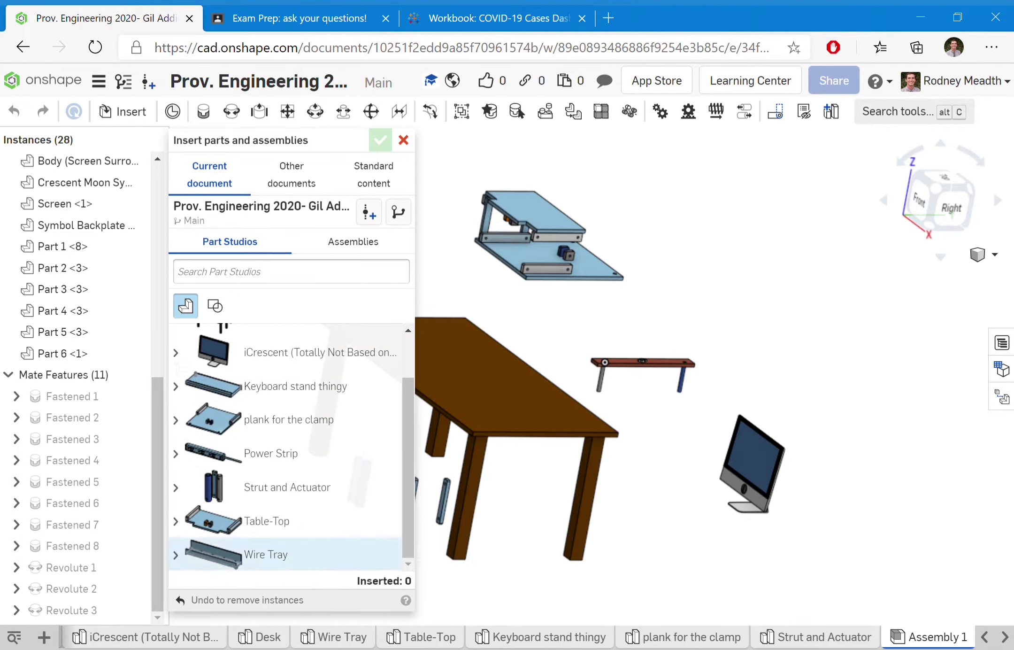
left_click(282, 554)
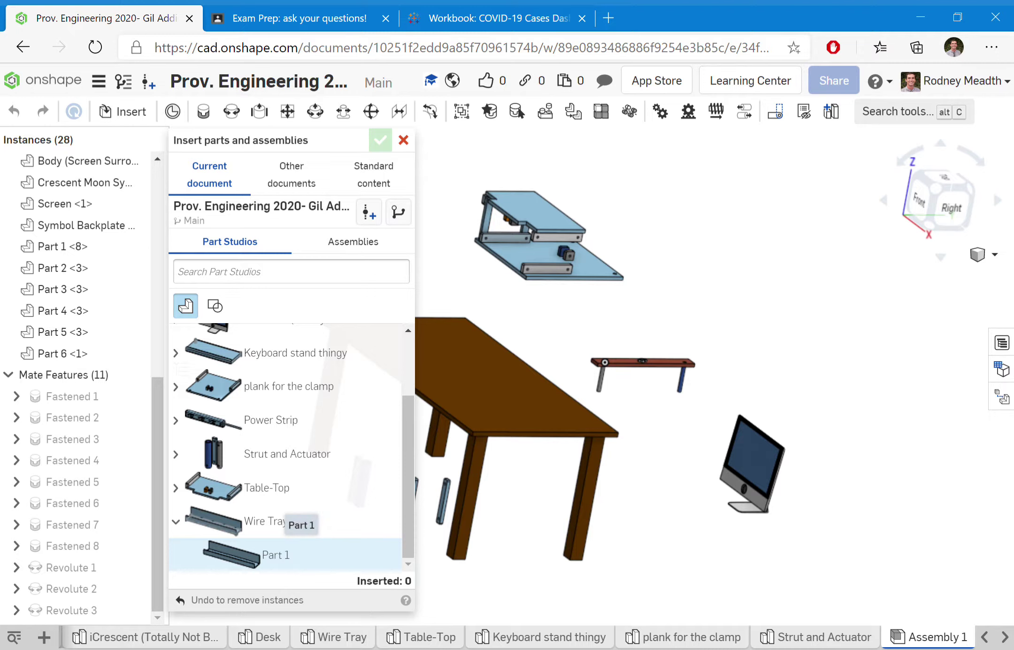
left_click(277, 554)
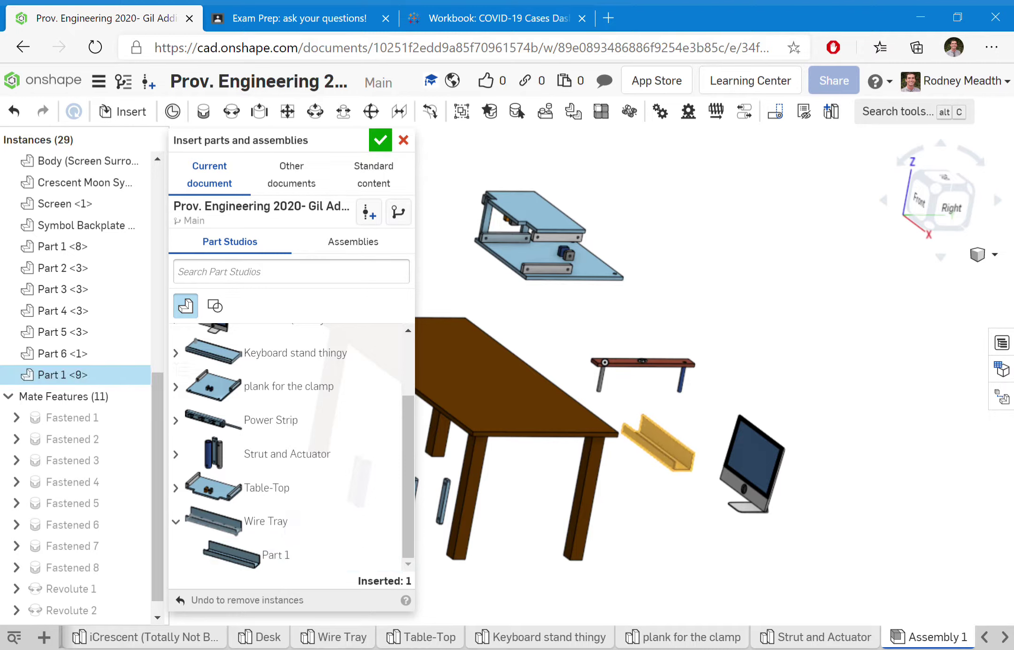
left_click(662, 450)
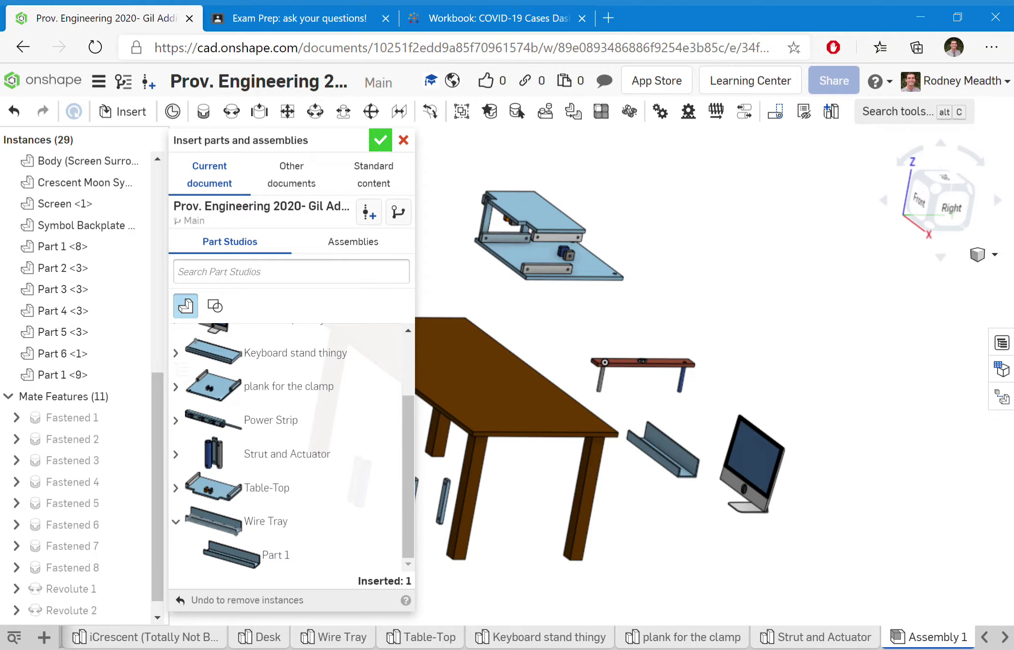
key("Return")
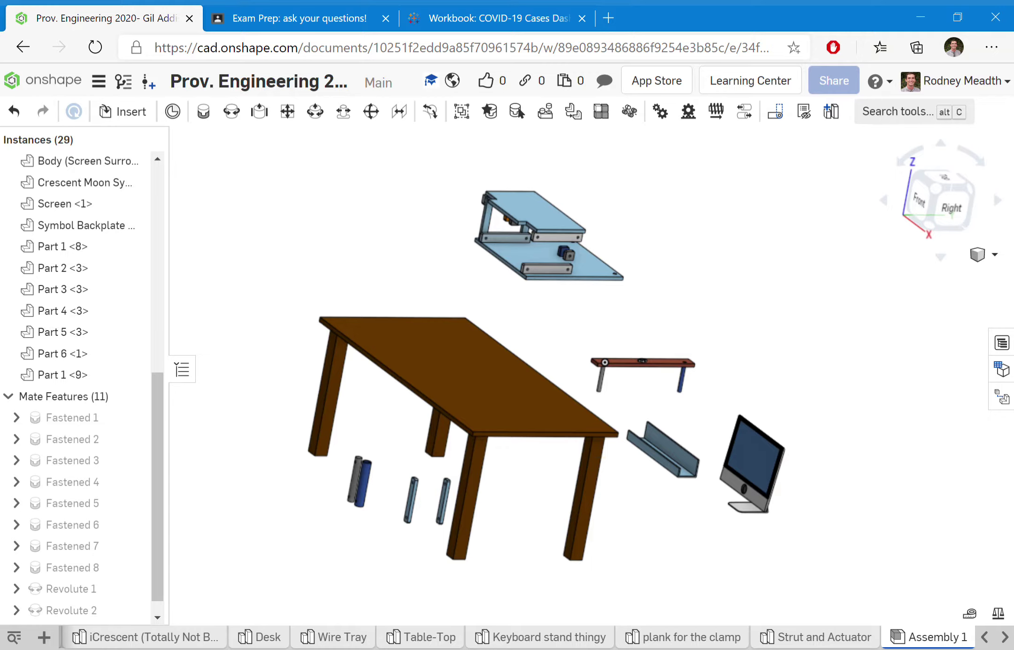
Step: Create a fastened mate between the midpoint of the upper board's end edge and the midpoint of the wire tray's tall outer wall edge
left_click(883, 201)
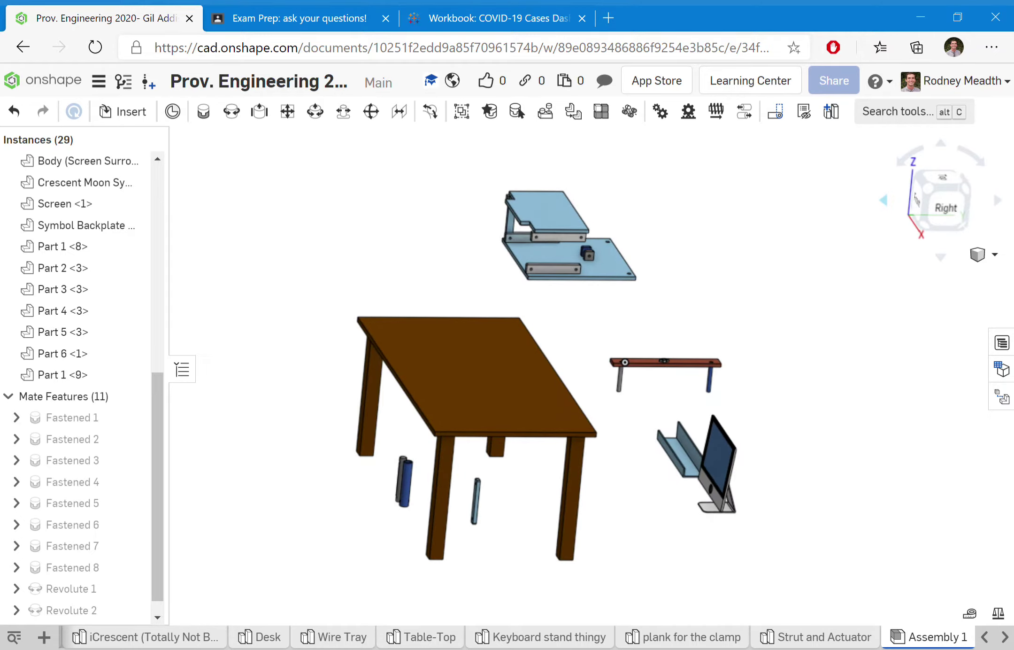
left_click(884, 201)
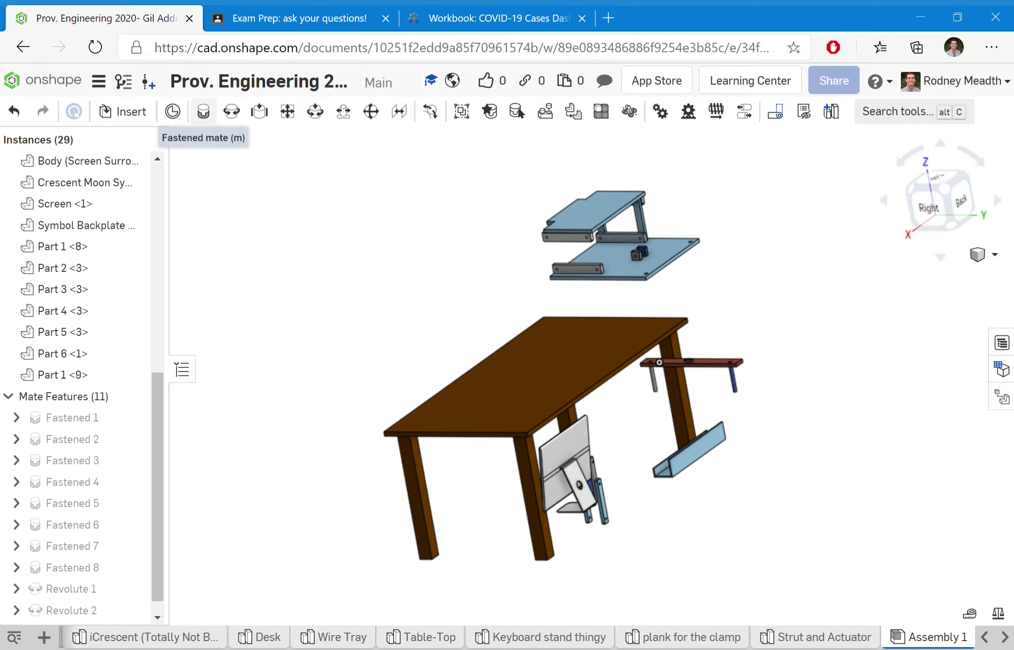
left_click(203, 111)
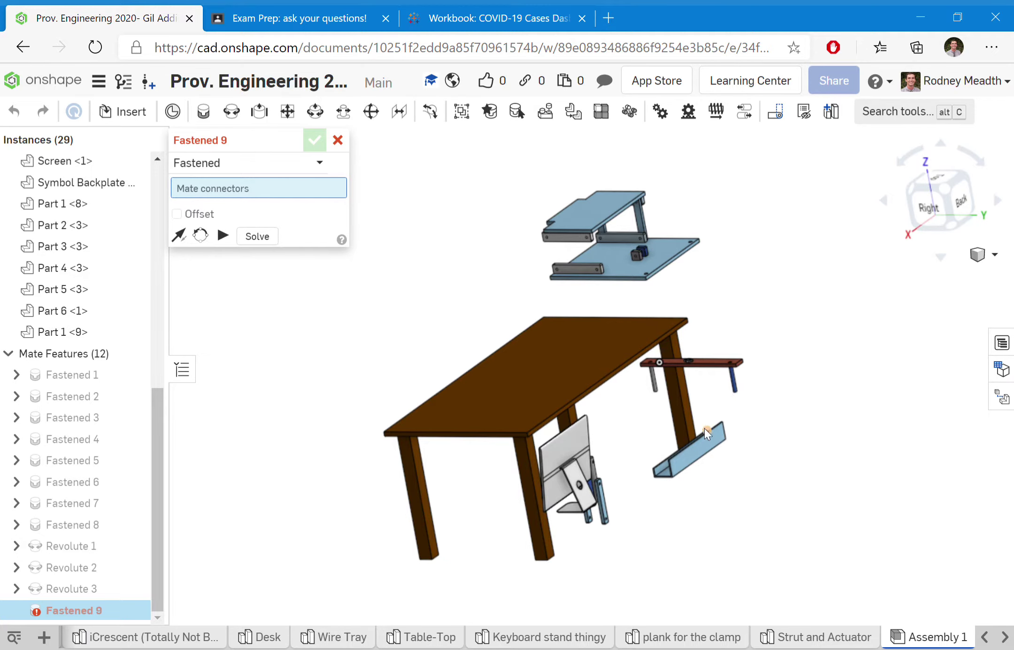
scroll(617, 198, "up", 5)
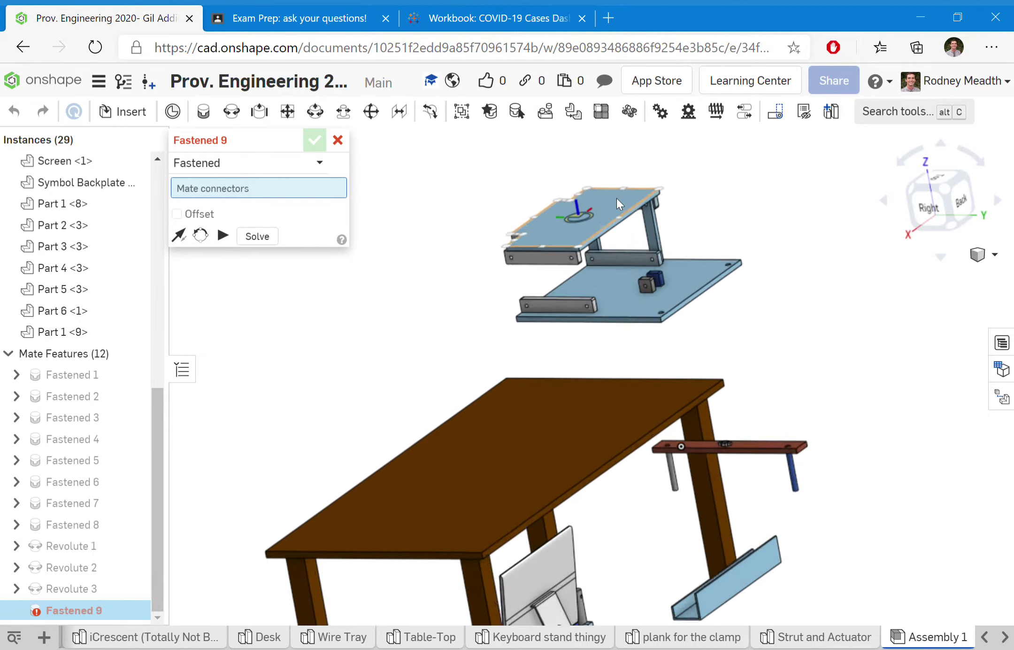
scroll(616, 198, "up", 5)
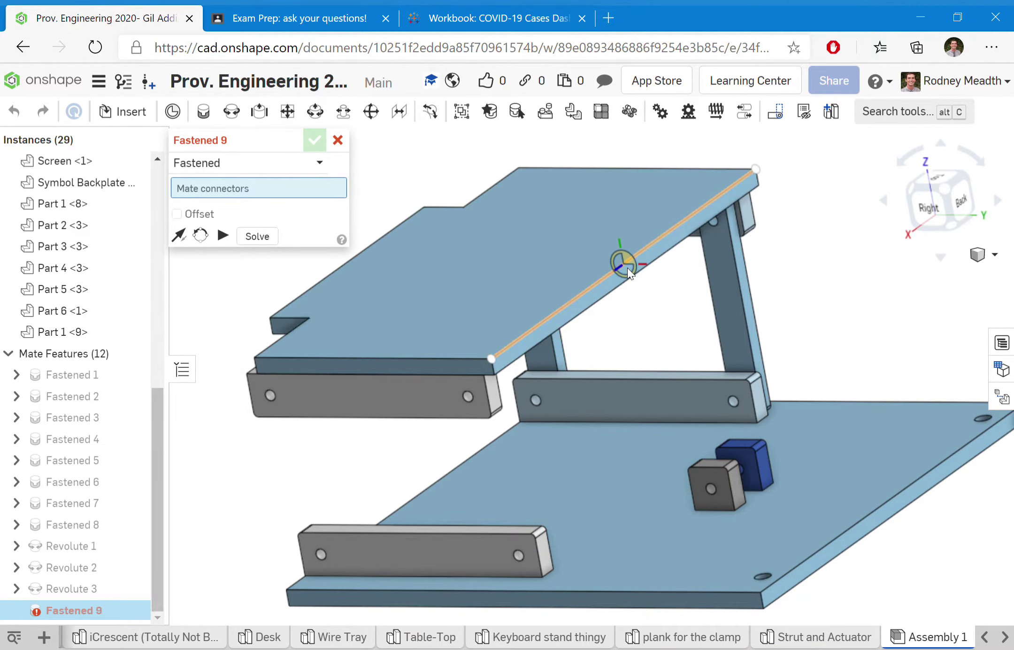
scroll(627, 268, "up", 5)
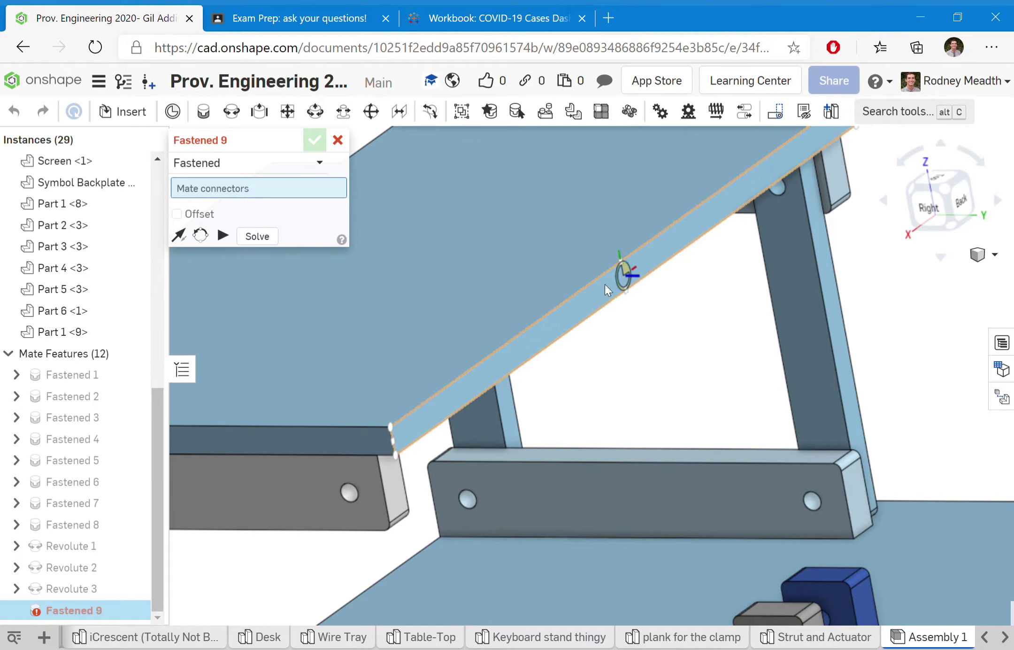
left_click(622, 265)
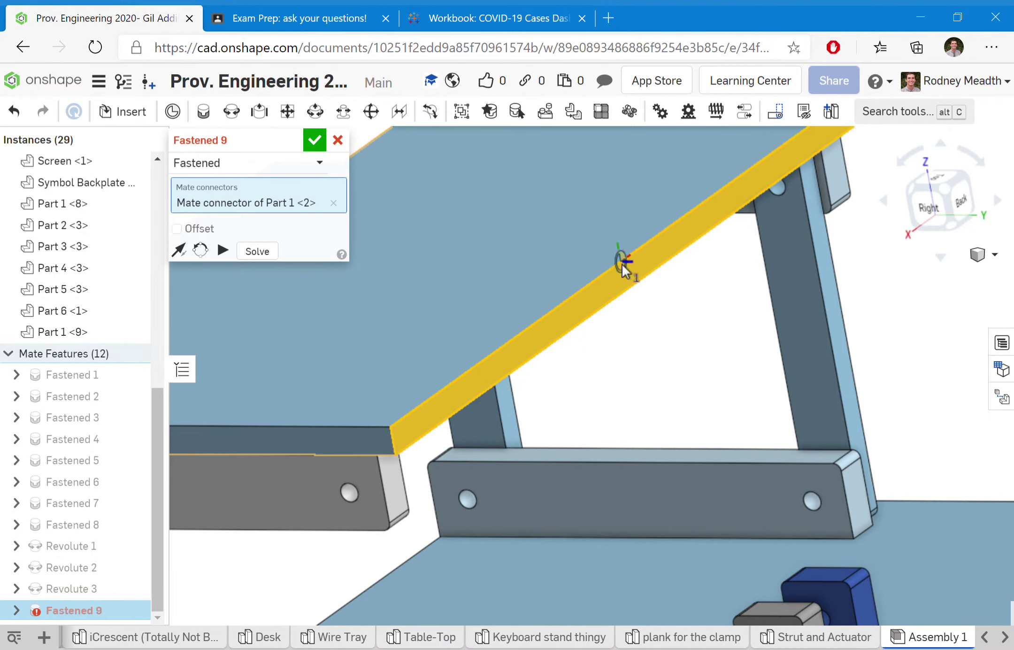
scroll(622, 264, "down", 5)
scroll(622, 265, "down", 8)
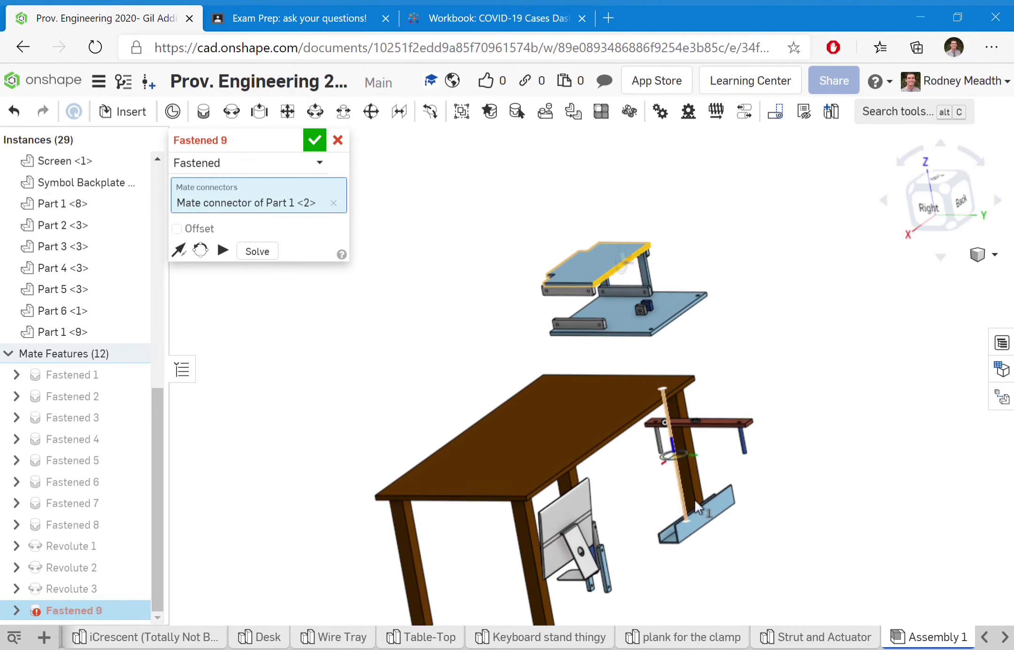
scroll(713, 511, "up", 3)
scroll(714, 511, "up", 6)
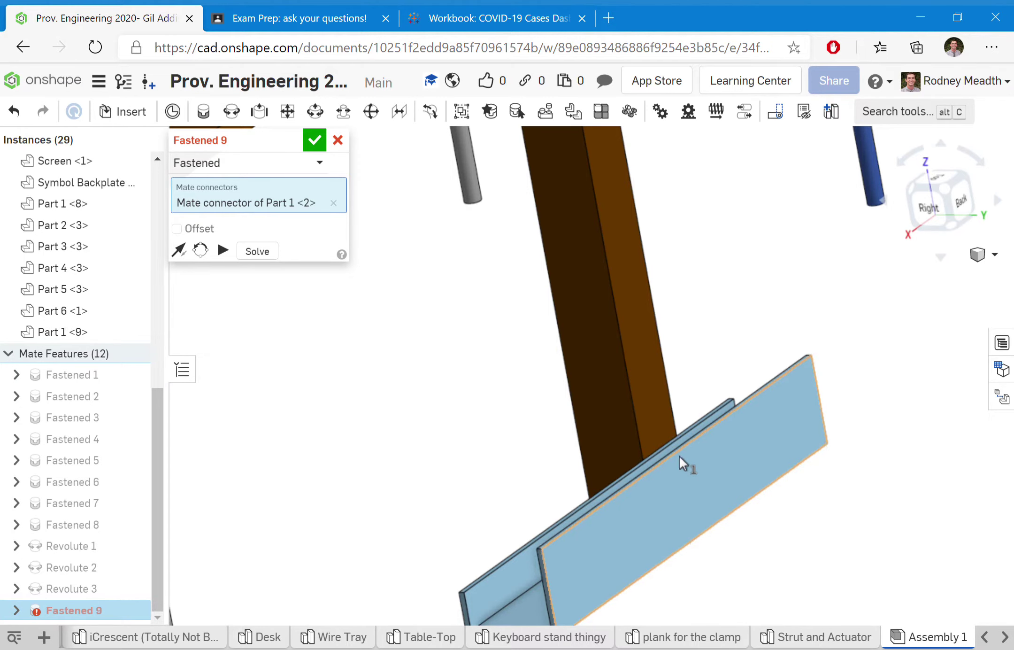
left_click(679, 455)
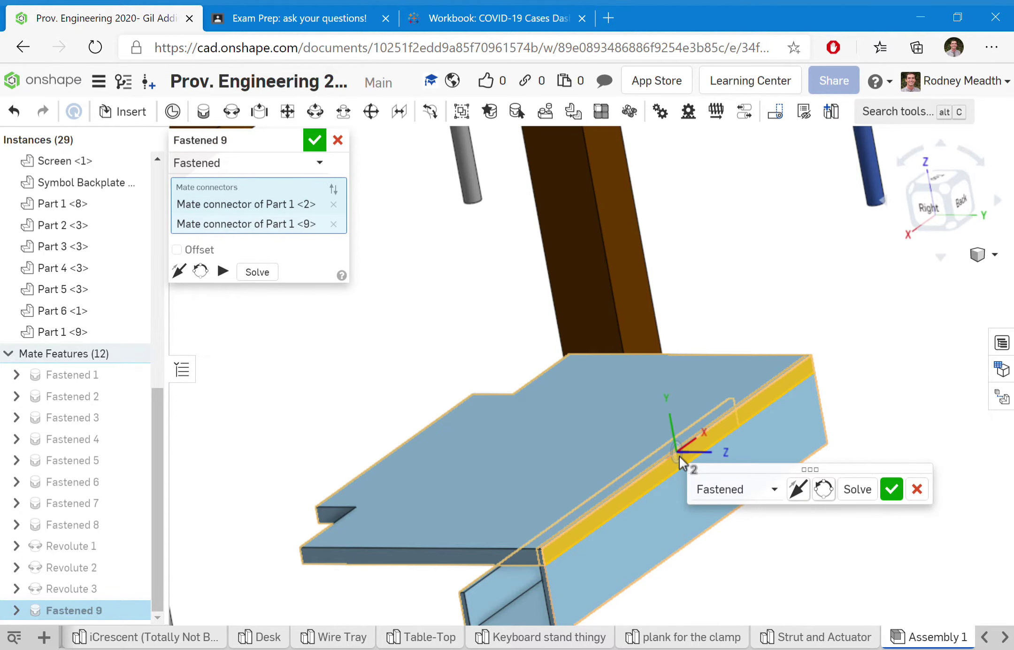
Step: Flip the mate's primary axis, reorient its secondary axis so the wire tray sits outside the upper board, and accept the mate
scroll(638, 506, "down", 3)
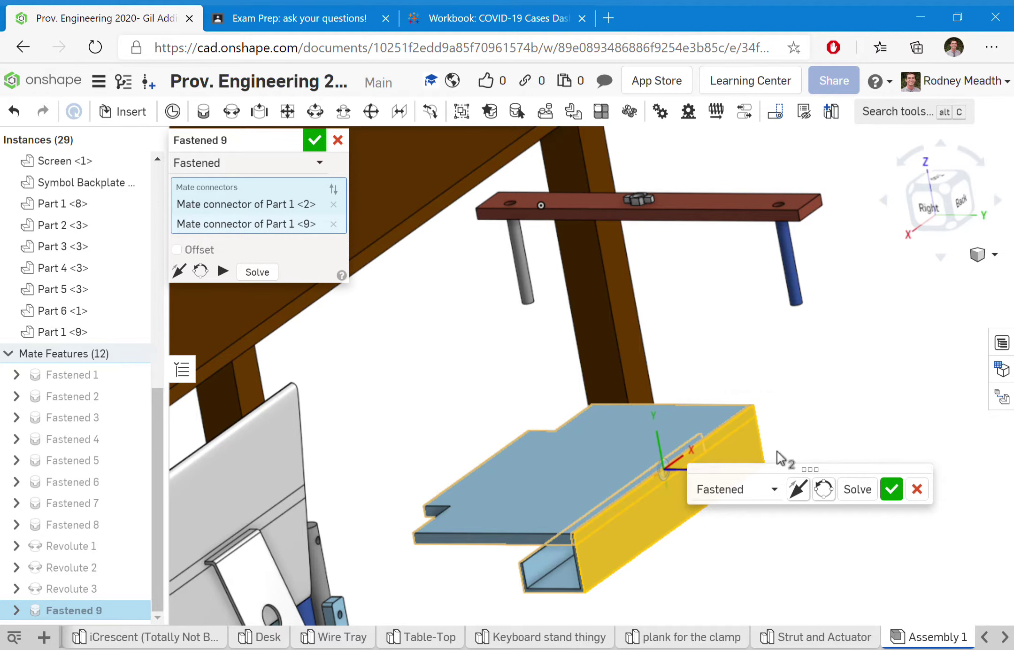
left_click_drag(783, 476, 794, 342)
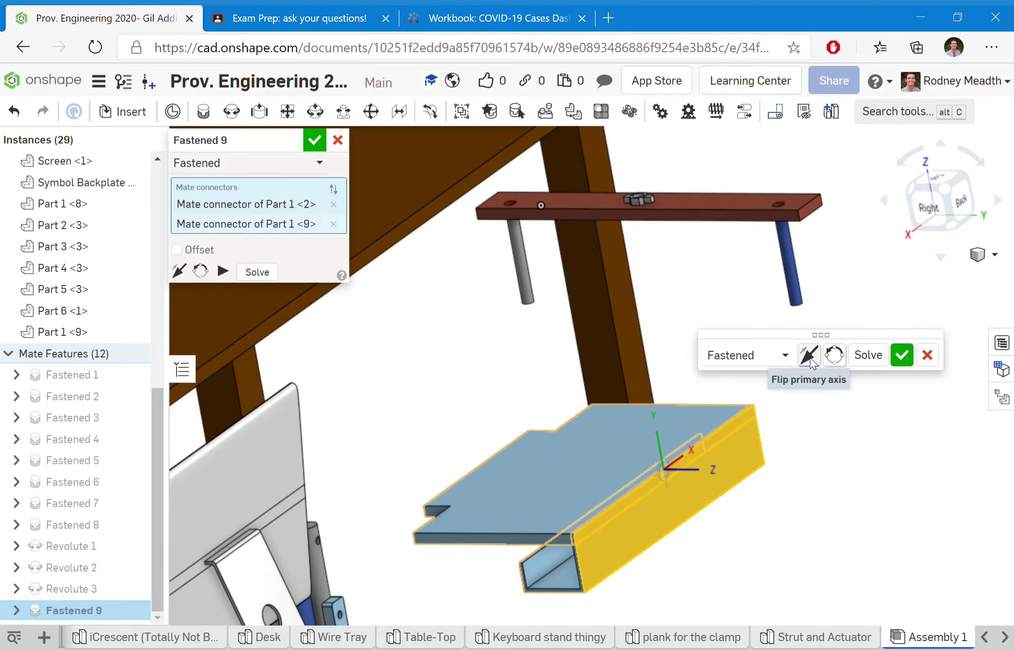
left_click(179, 270)
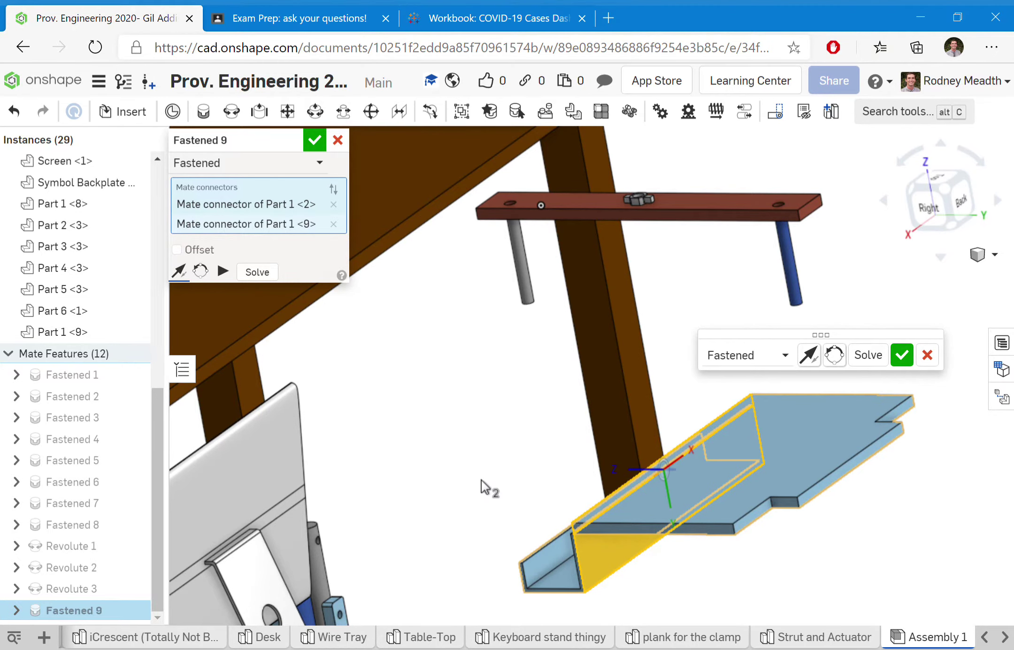
mouse_move(480, 480)
right_mouse_down()
mouse_move(527, 465)
mouse_move(485, 474)
right_mouse_up()
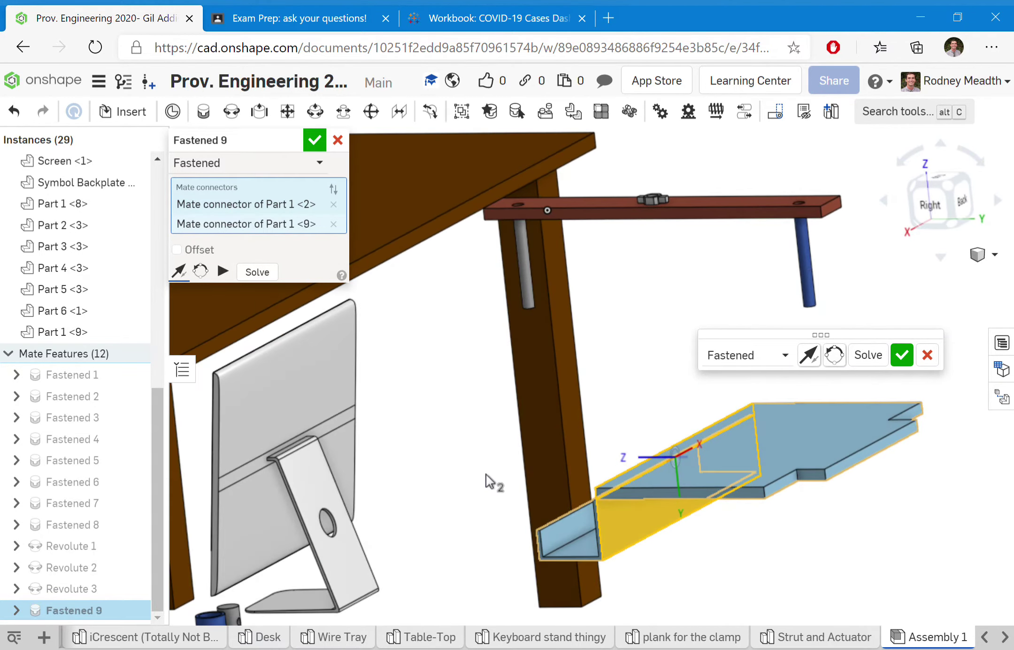
left_click(202, 273)
left_click(202, 273)
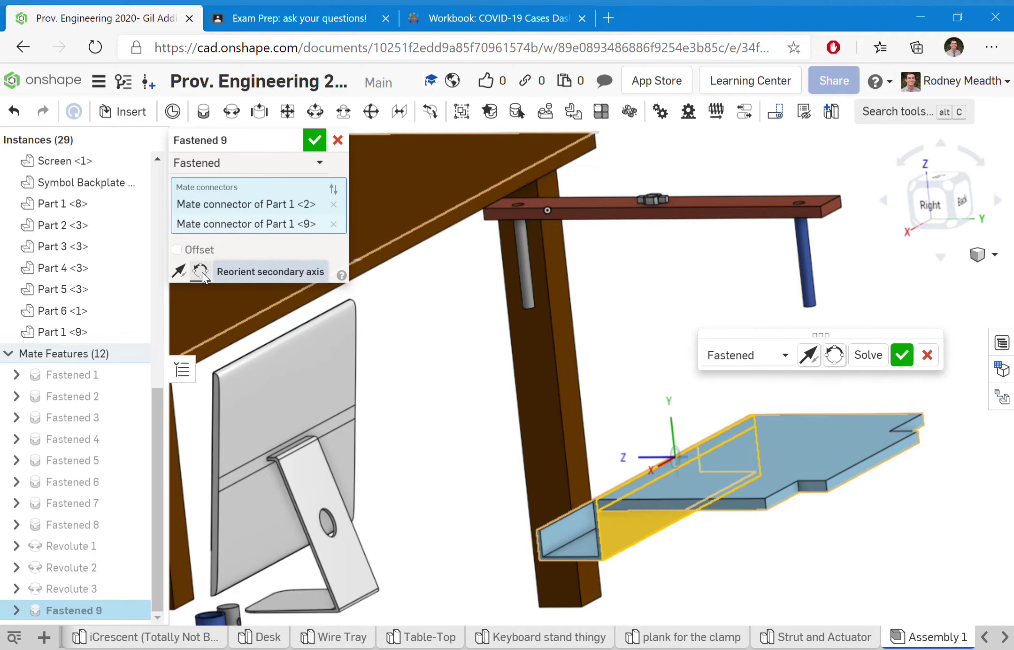
right_click_drag(452, 442, 496, 437)
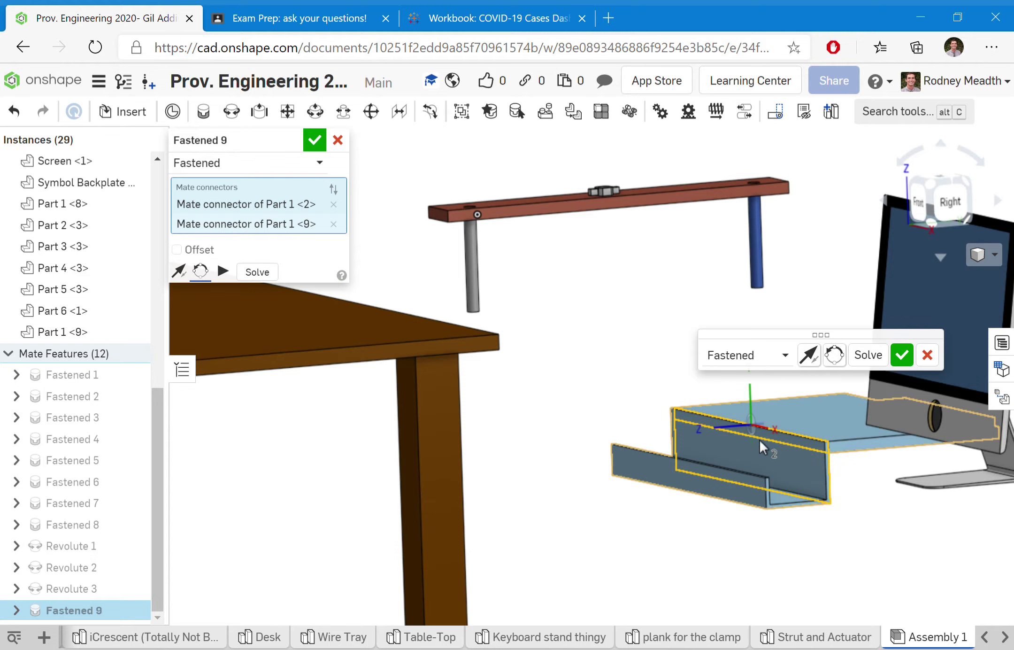
scroll(786, 407, "up", 5)
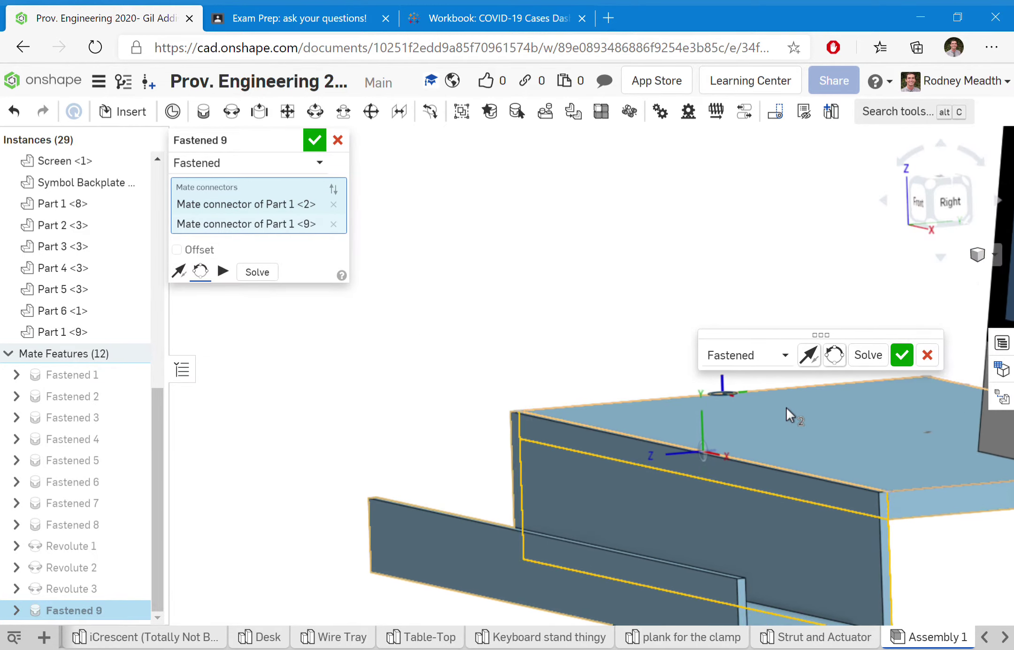
scroll(786, 407, "up", 2)
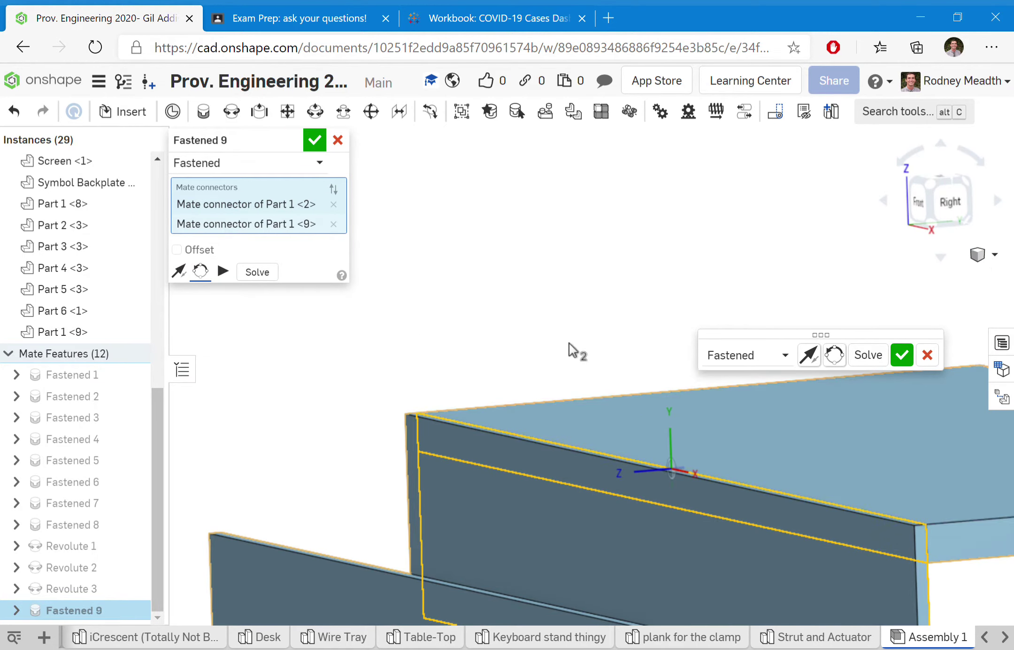
right_click_drag(569, 343, 568, 353)
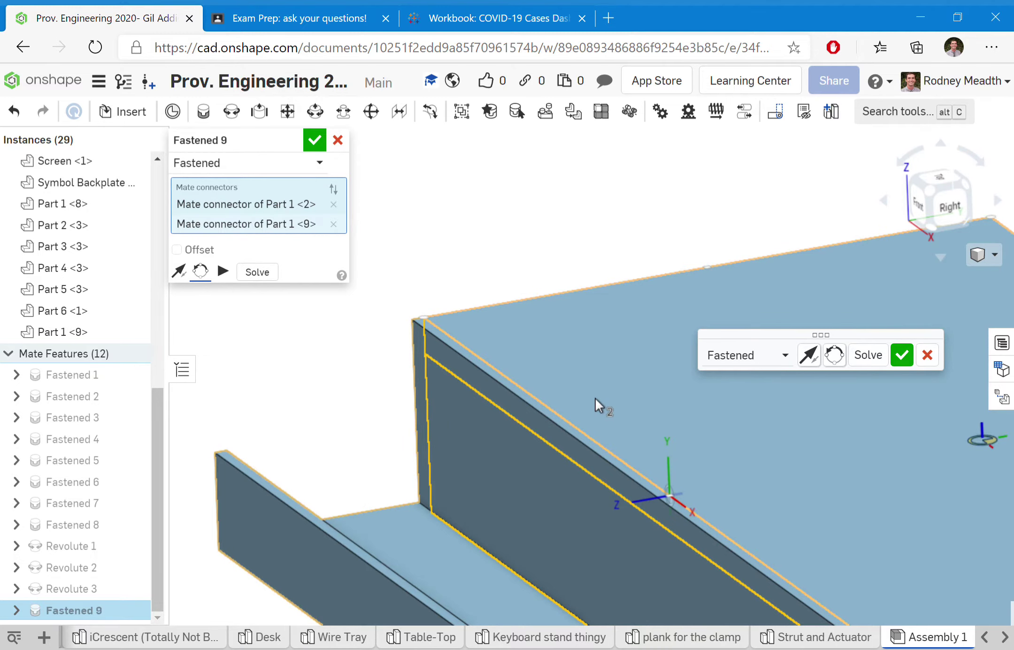
scroll(594, 397, "down", 5)
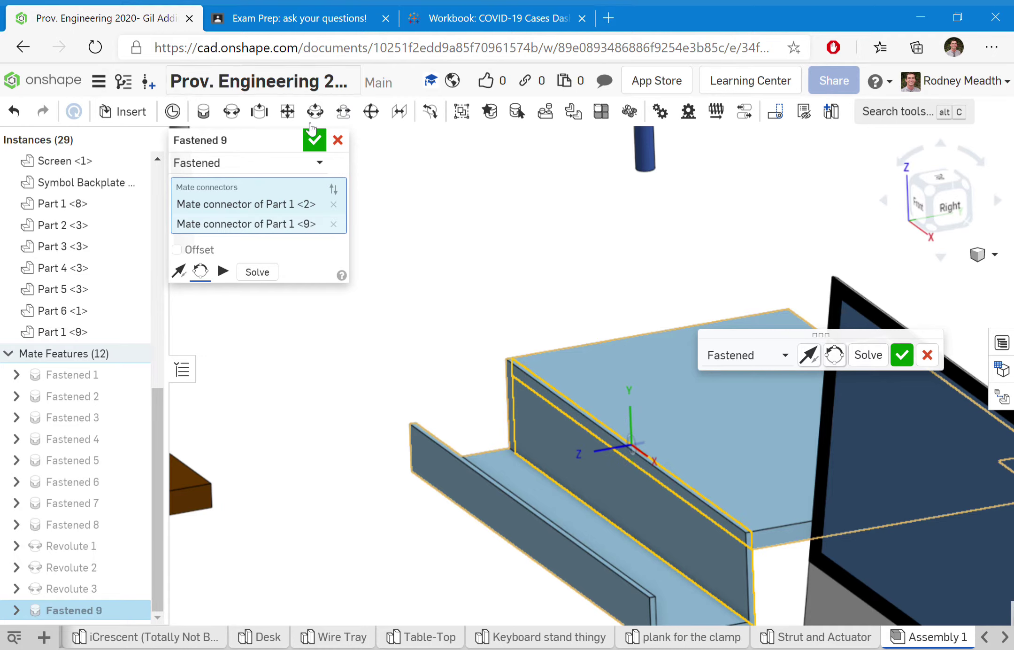
left_click(315, 141)
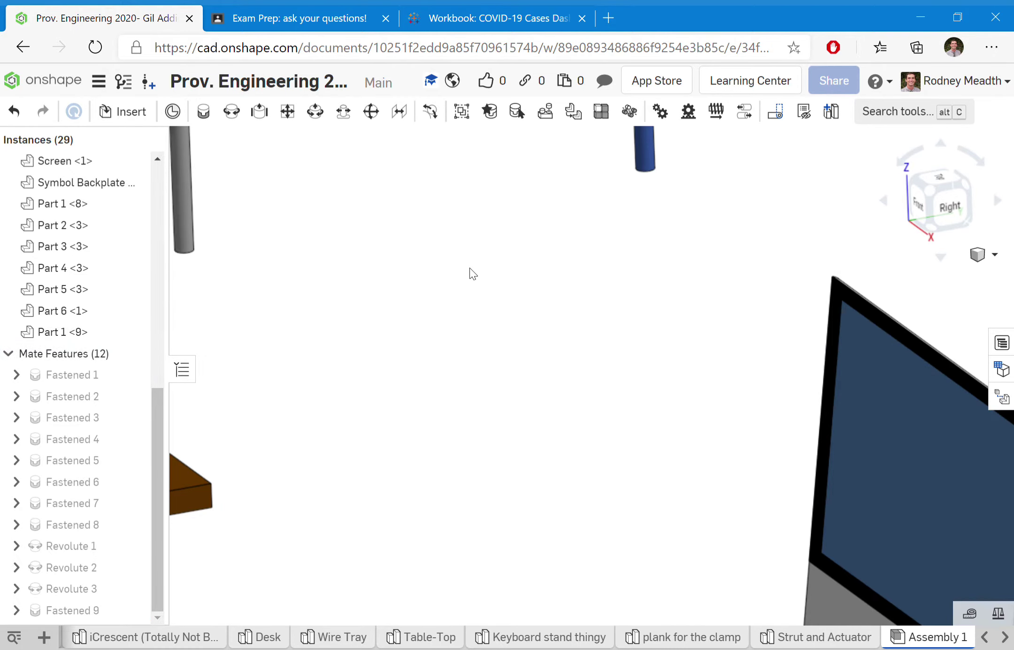
Step: Edit the wire tray's fastened mate, Fastened 9, and remove its mate connector on the upper board
scroll(530, 401, "down", 5)
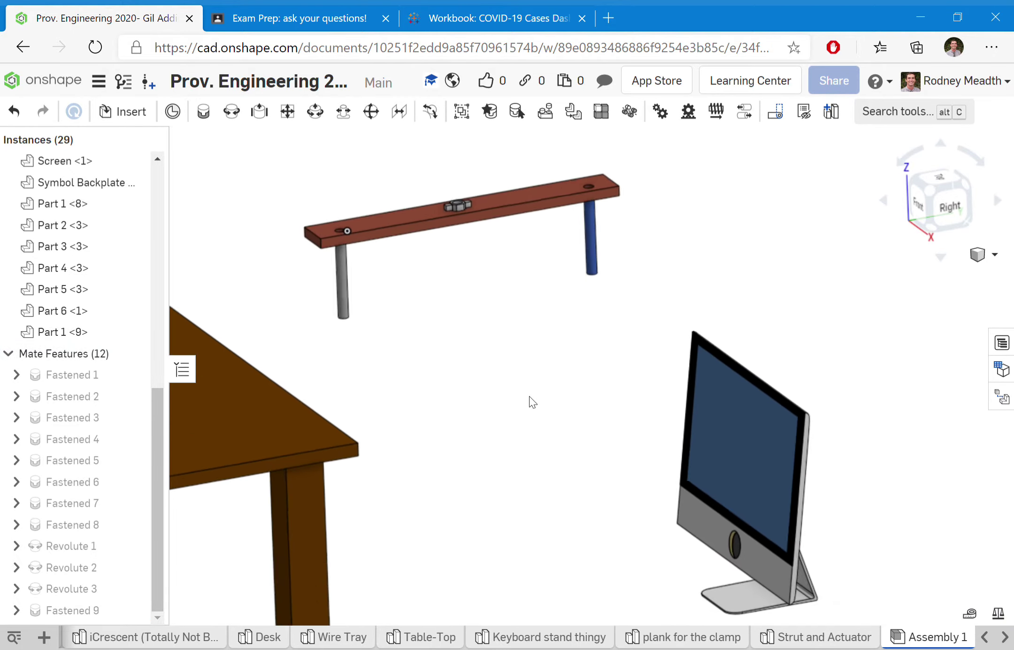
scroll(530, 401, "down", 3)
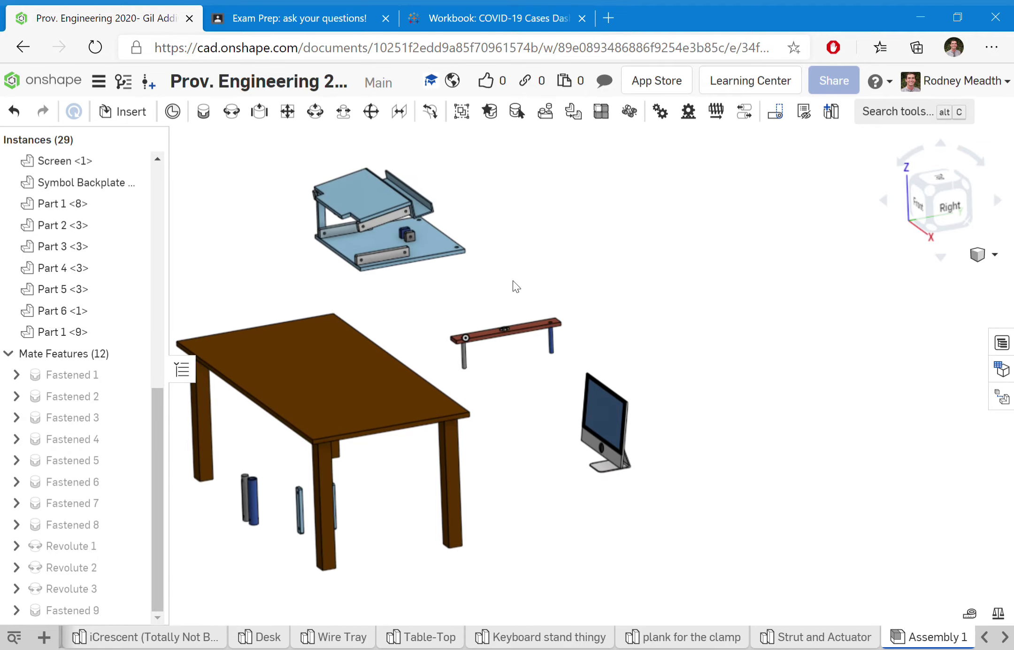
right_click_drag(515, 285, 476, 302)
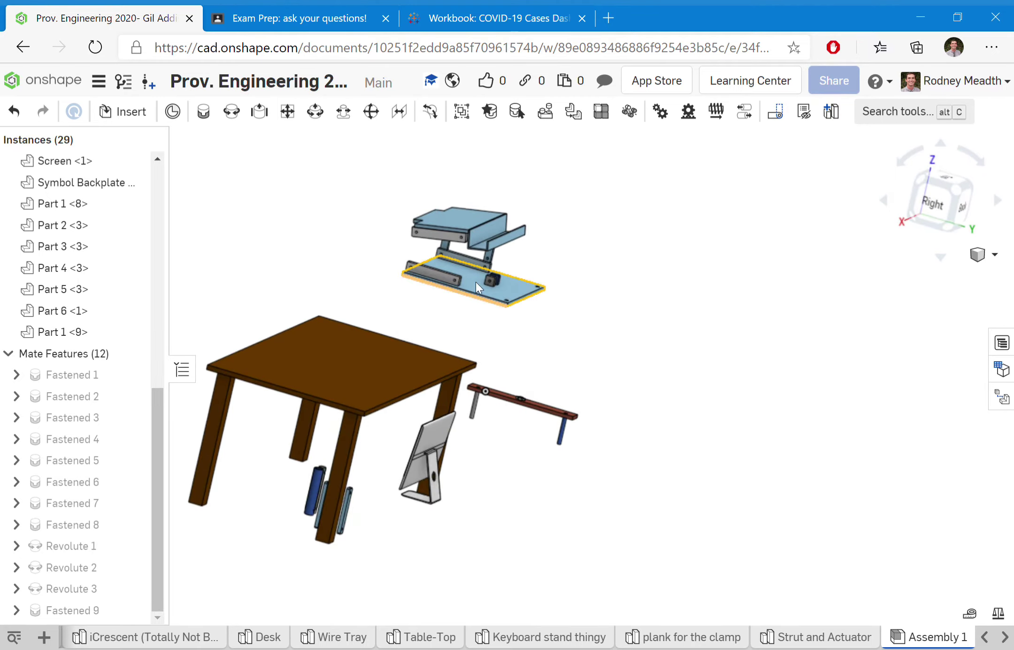
scroll(477, 199, "up", 6)
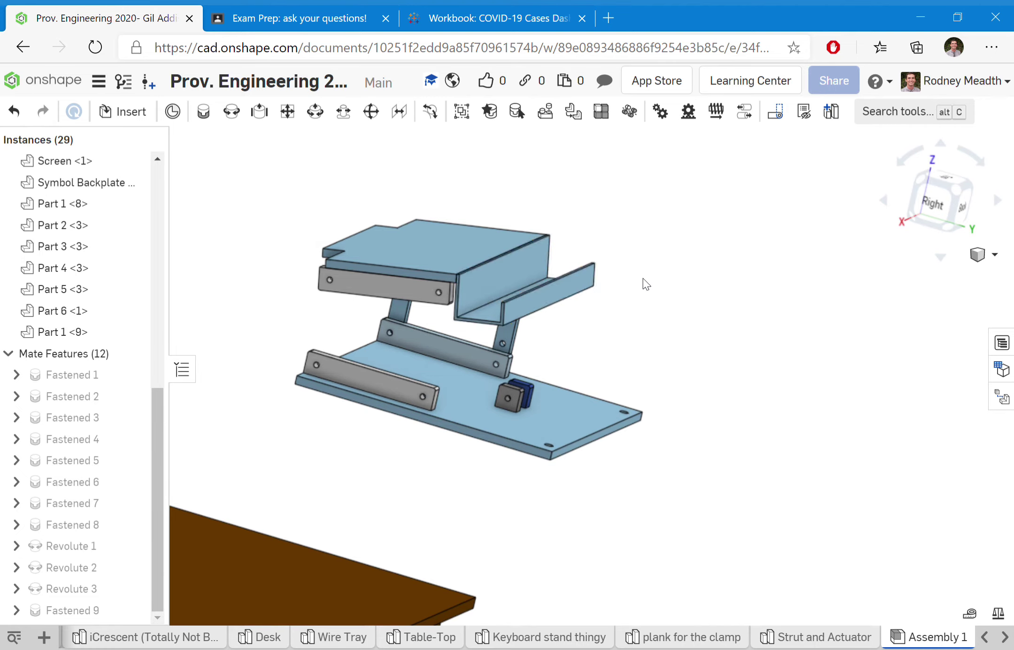
mouse_move(642, 278)
right_mouse_down()
mouse_move(571, 270)
mouse_move(657, 265)
mouse_move(663, 251)
mouse_move(652, 278)
right_mouse_up()
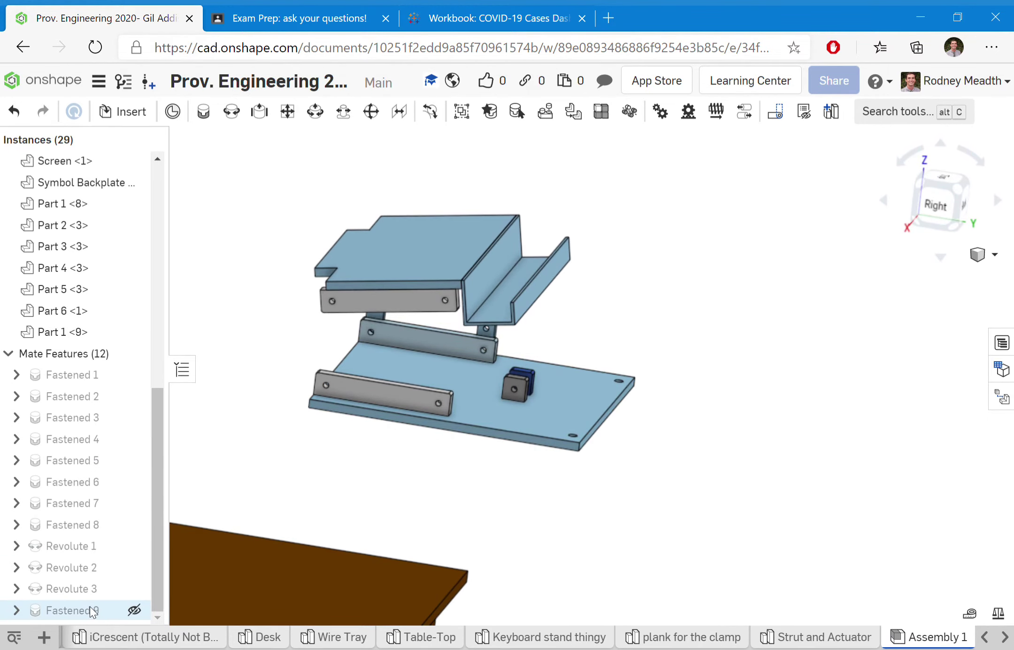
double_click(75, 610)
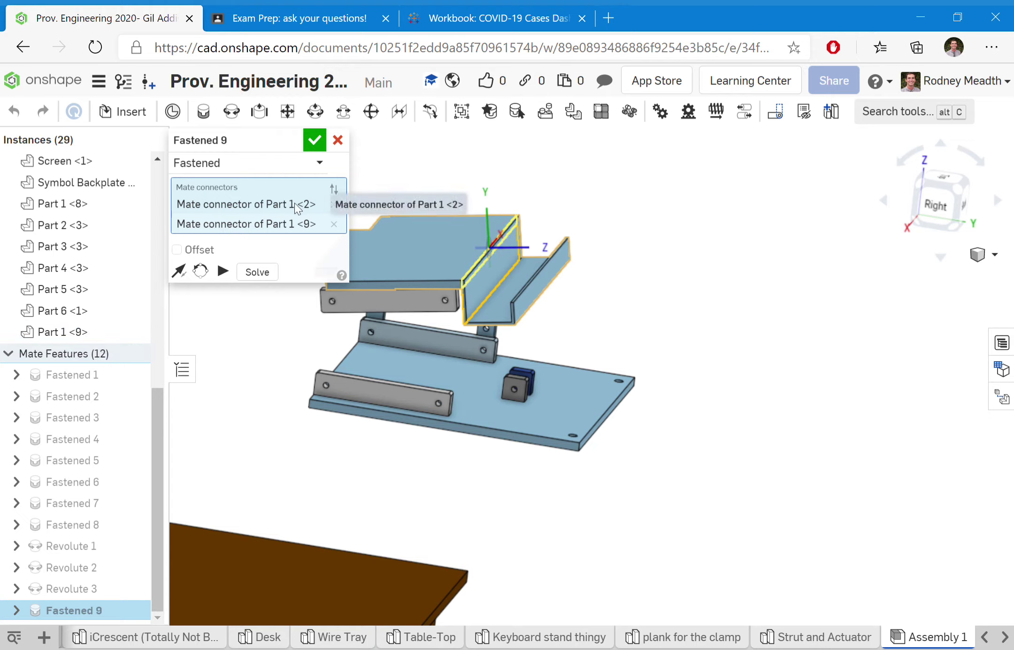
left_click(334, 204)
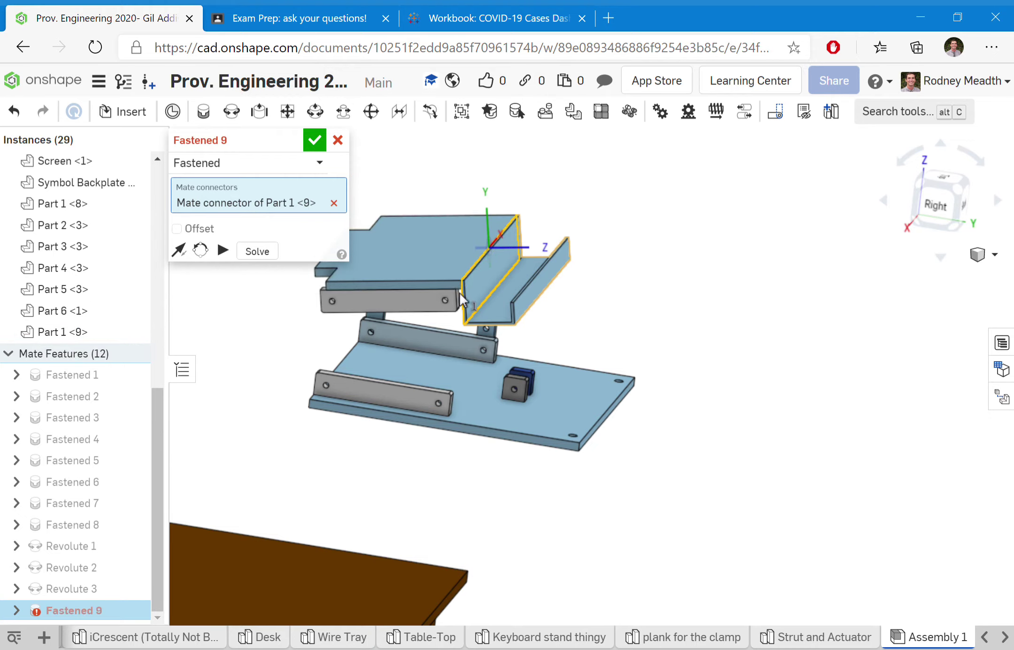
Step: Attach the wire tray's mate to the midpoint of the lower board's upper end edge beside the two holes, and accept it
scroll(619, 434, "up", 8)
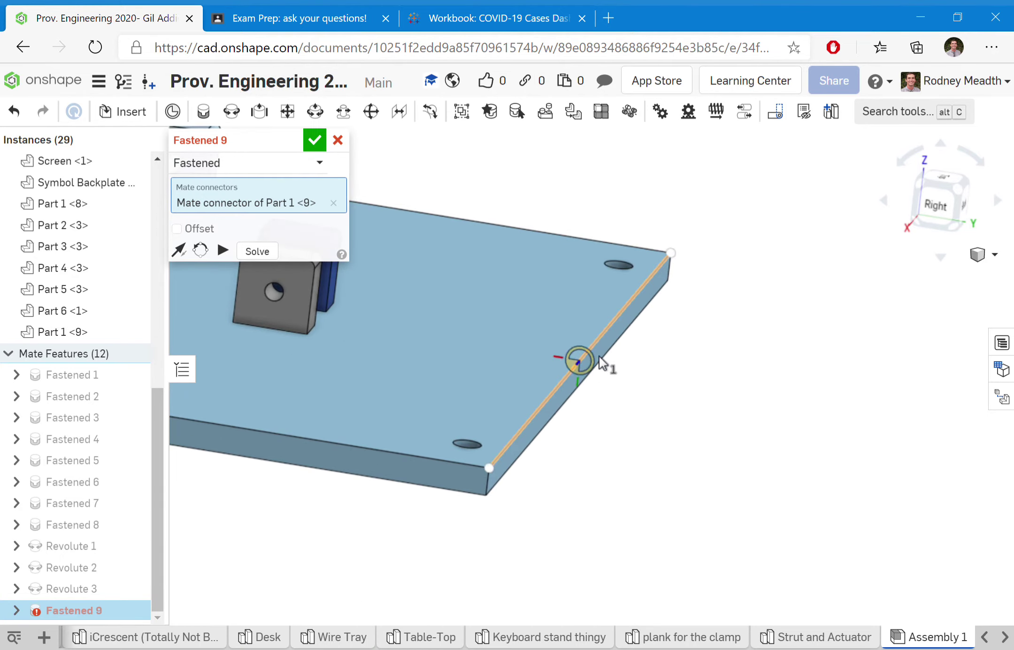
scroll(585, 361, "up", 4)
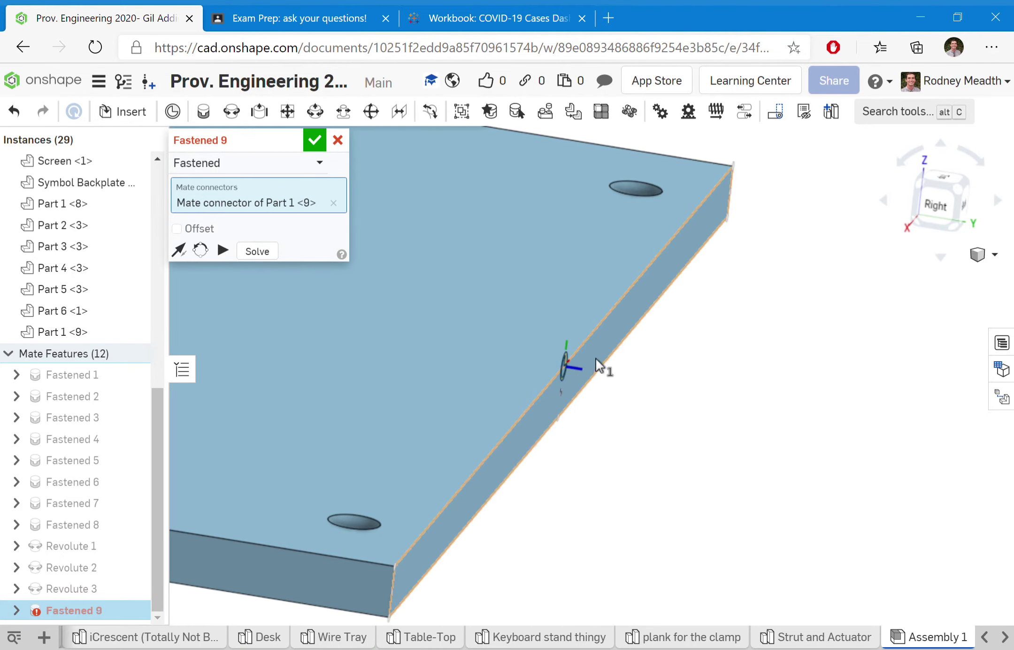
left_click(565, 366)
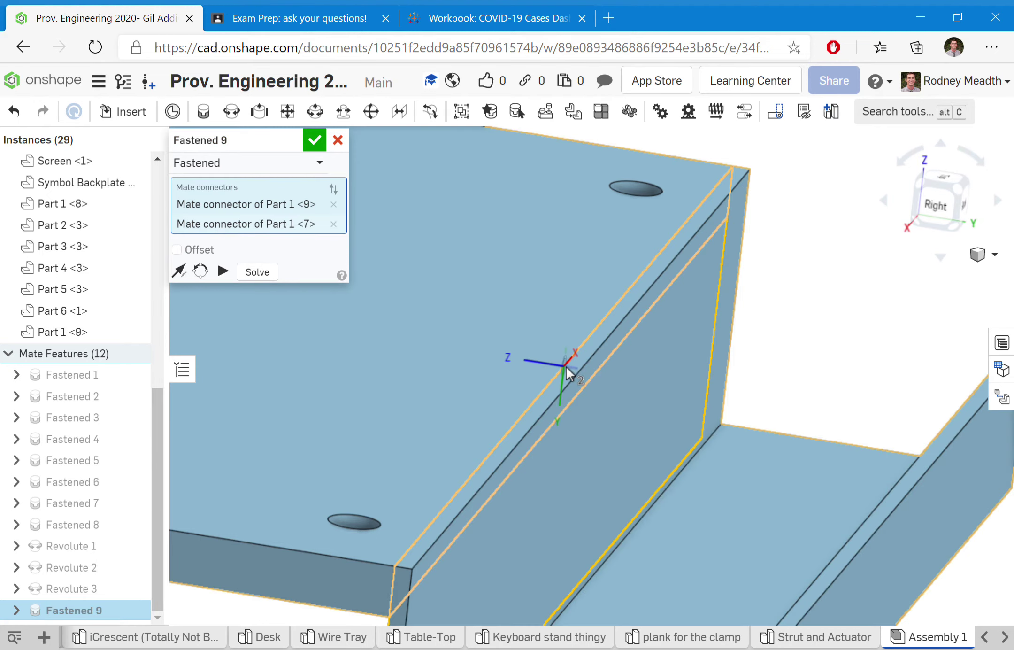
scroll(604, 400, "down", 3)
scroll(605, 400, "down", 3)
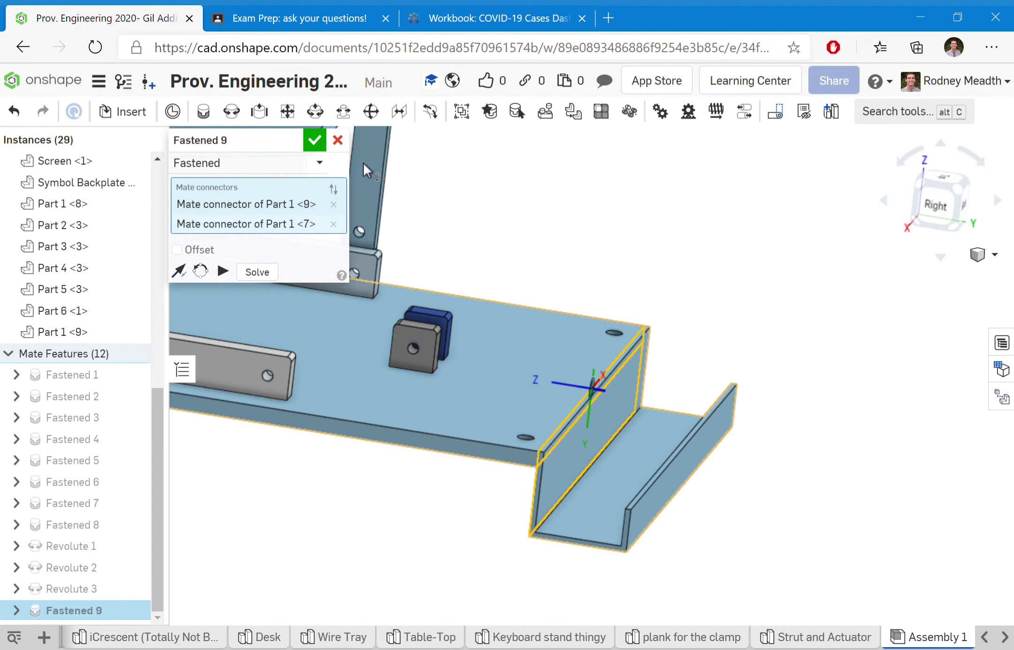
left_click(313, 138)
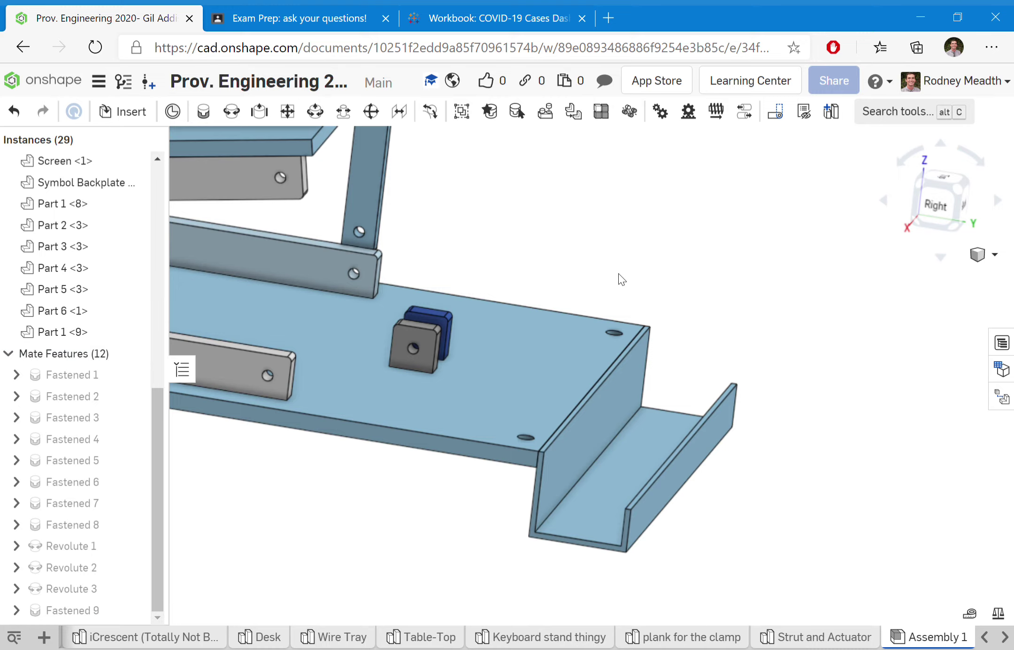
Step: Test how the stand moves by pulling on its strut and upper board
scroll(618, 273, "down", 3)
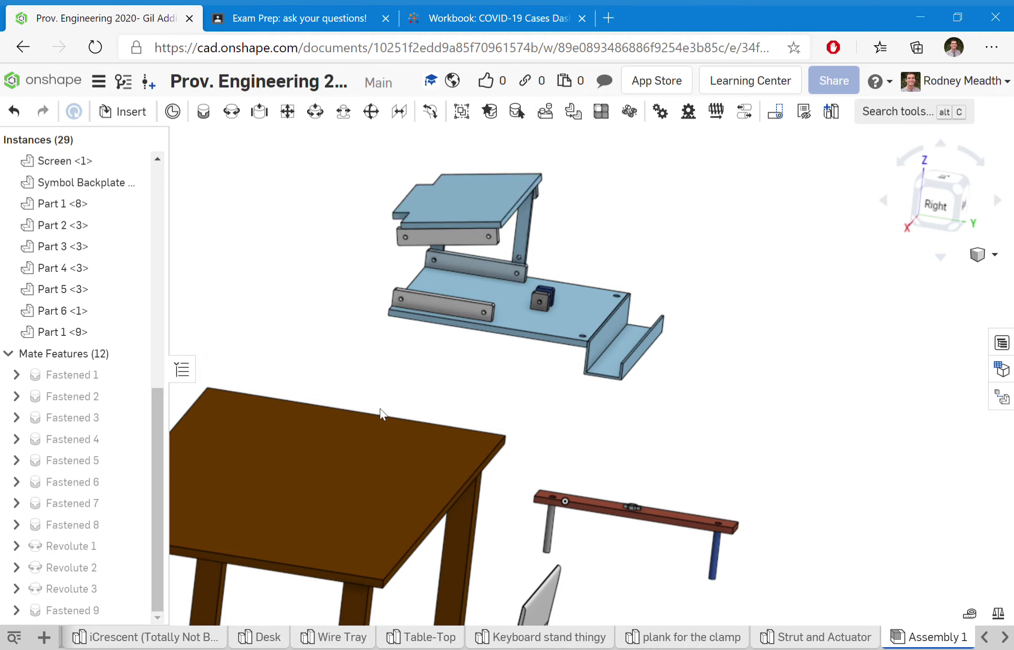
left_click(315, 507)
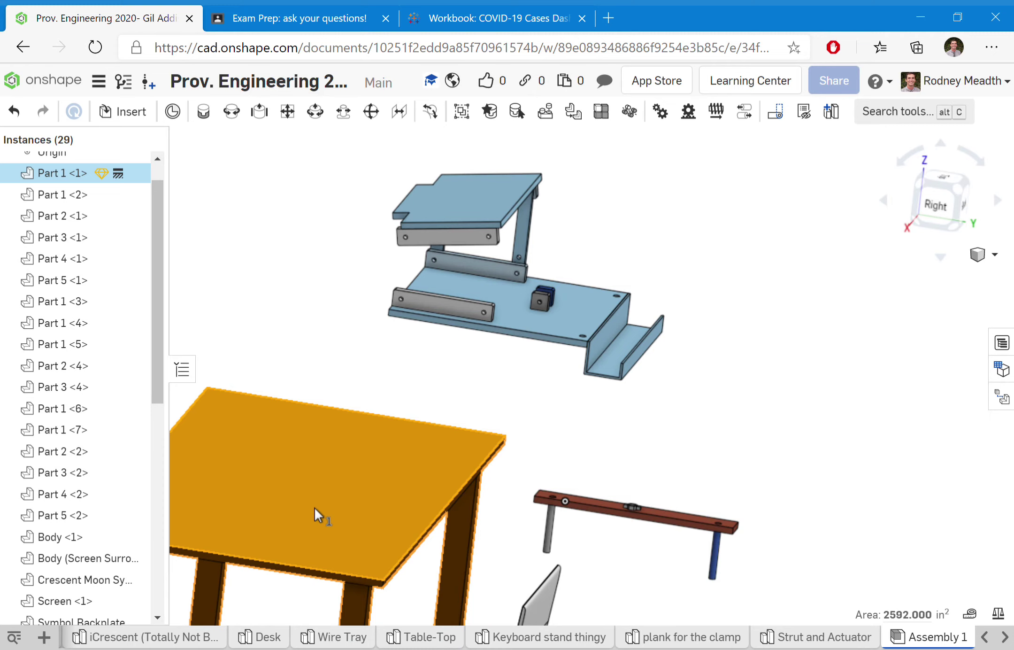
left_click(488, 403)
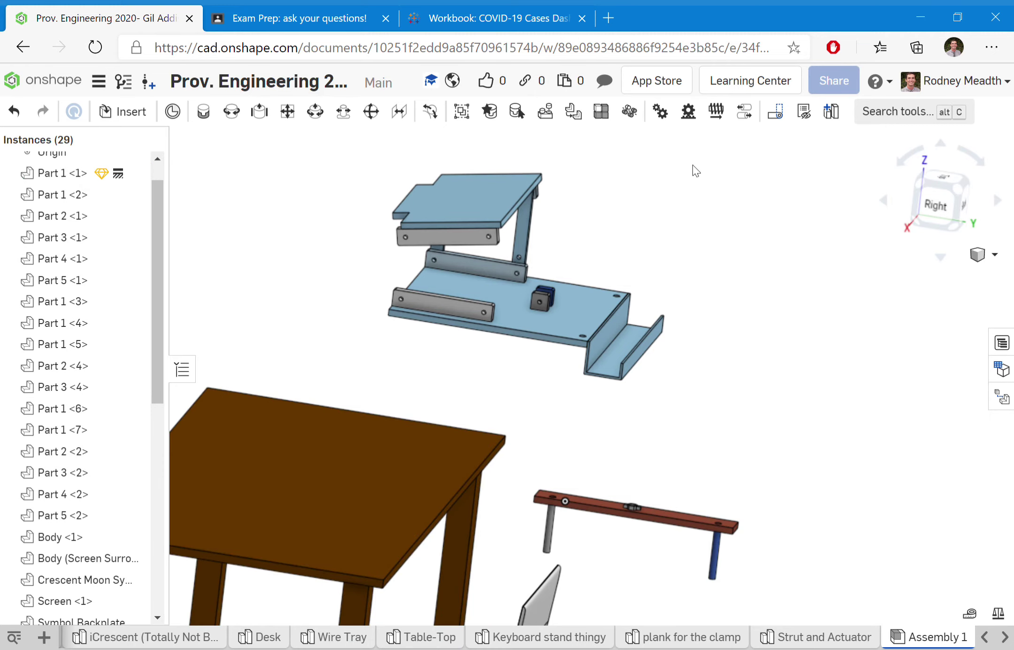
right_click_drag(693, 181, 658, 167)
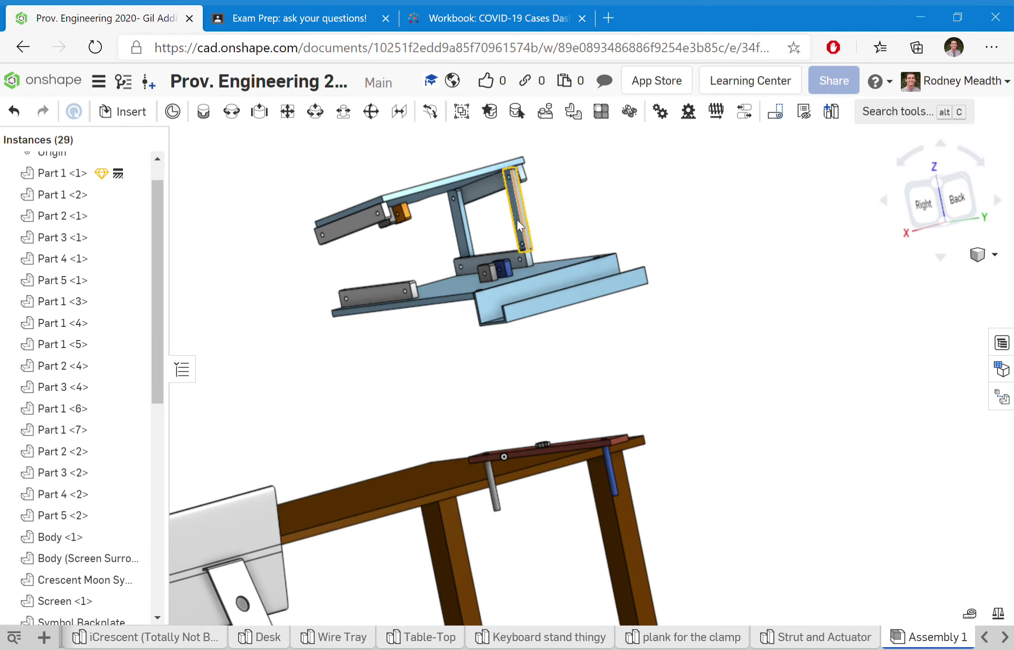
left_click_drag(546, 185, 534, 222)
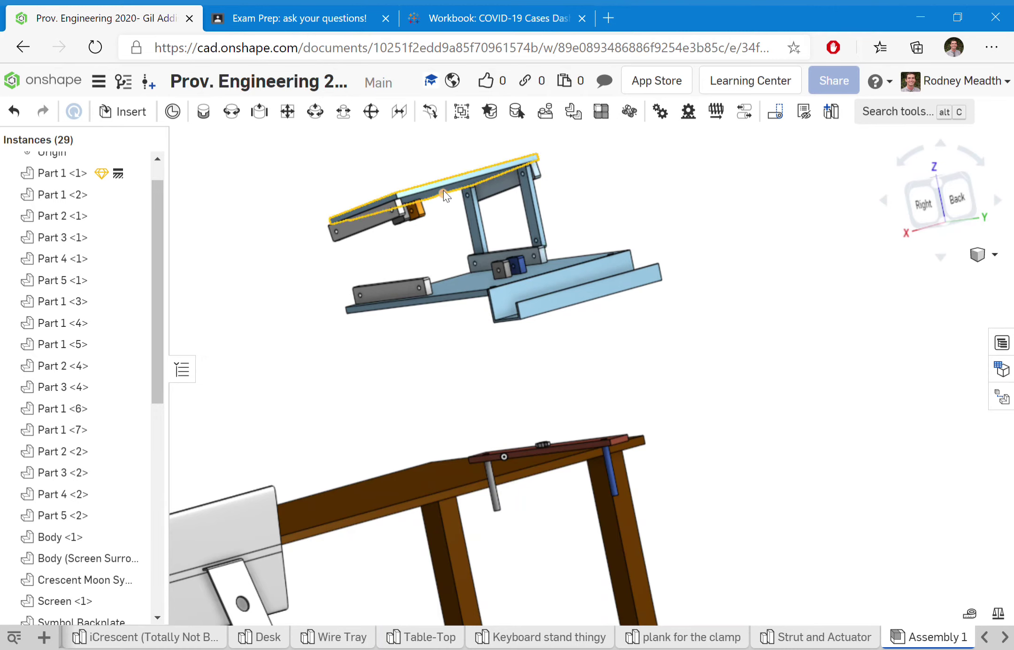
mouse_move(442, 190)
left_mouse_down()
mouse_move(369, 213)
mouse_move(452, 198)
left_mouse_up()
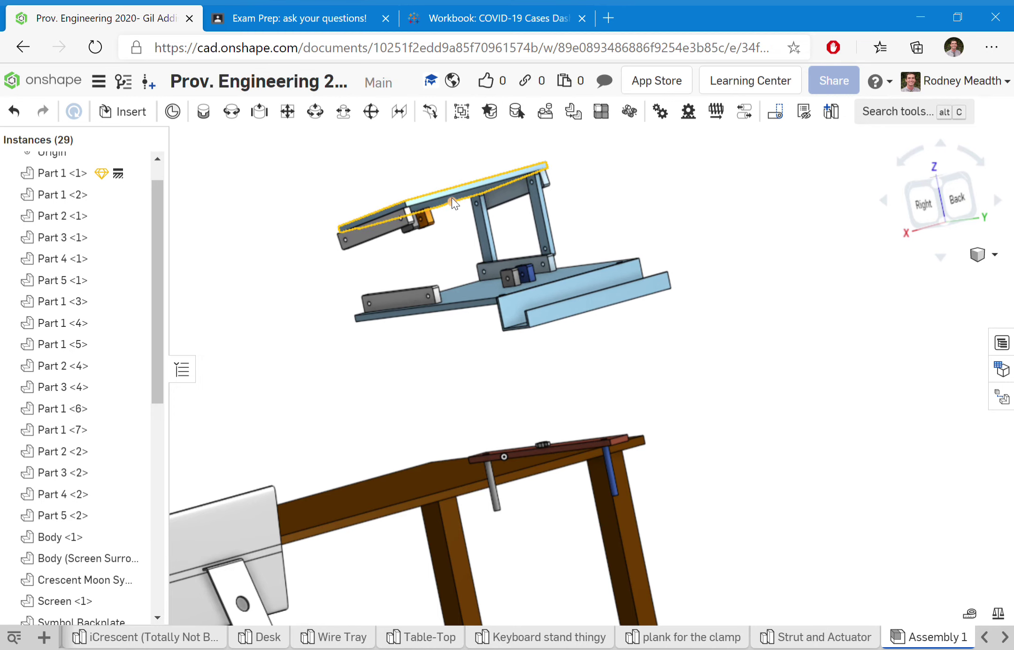
left_click(457, 301)
left_click(422, 379)
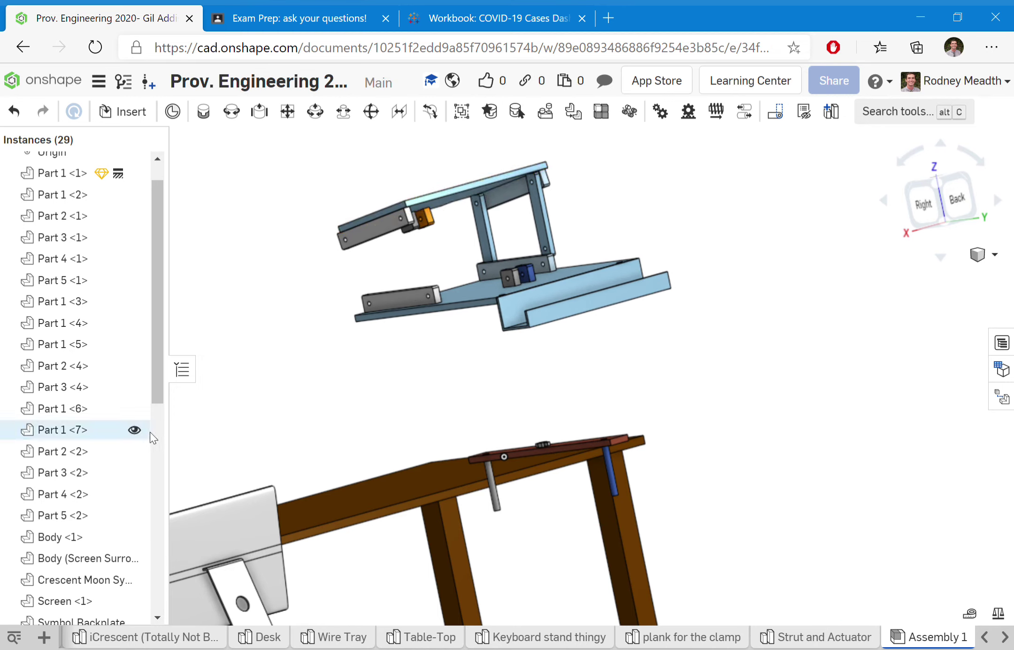
Step: Fix the lower board, Part 1 <7>, in place and test the linkage by moving its upper parts
right_click(59, 433)
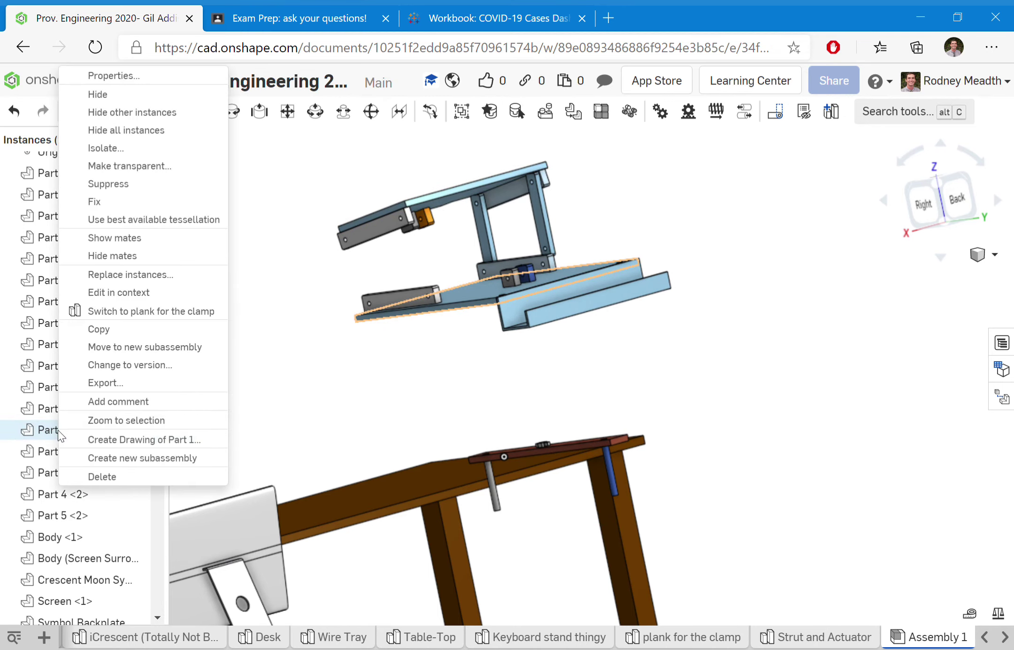
left_click(133, 201)
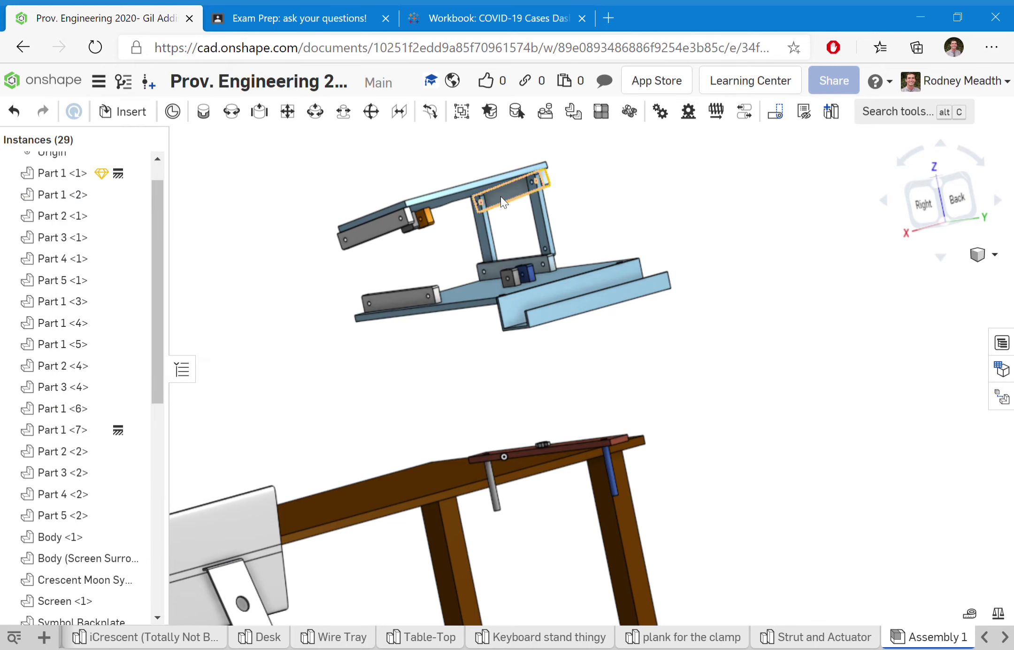
left_click_drag(485, 197, 468, 211)
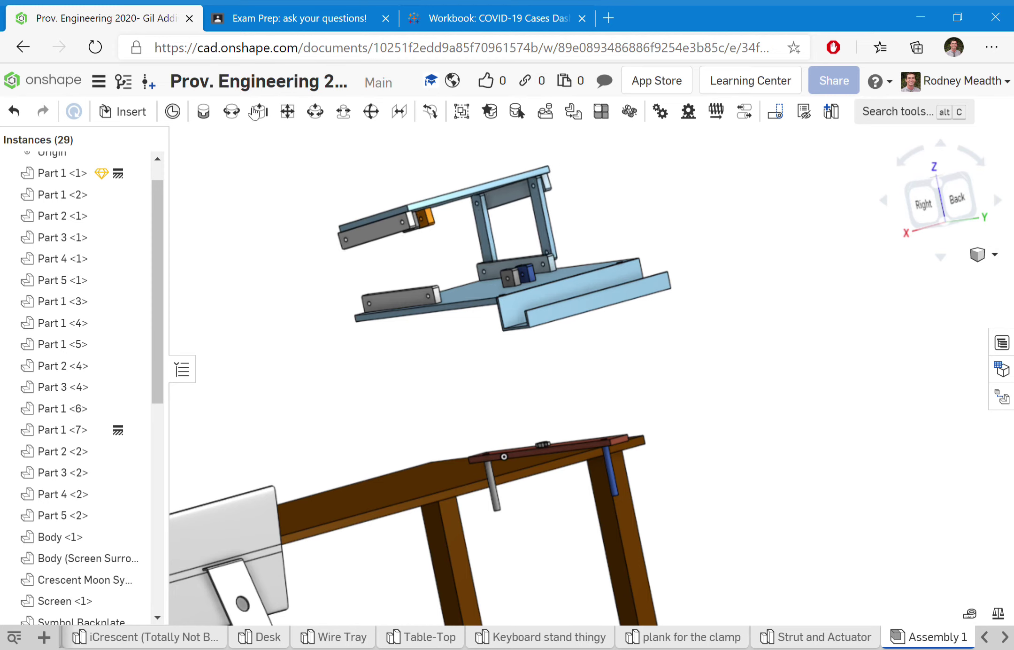
scroll(128, 434, "down", 10)
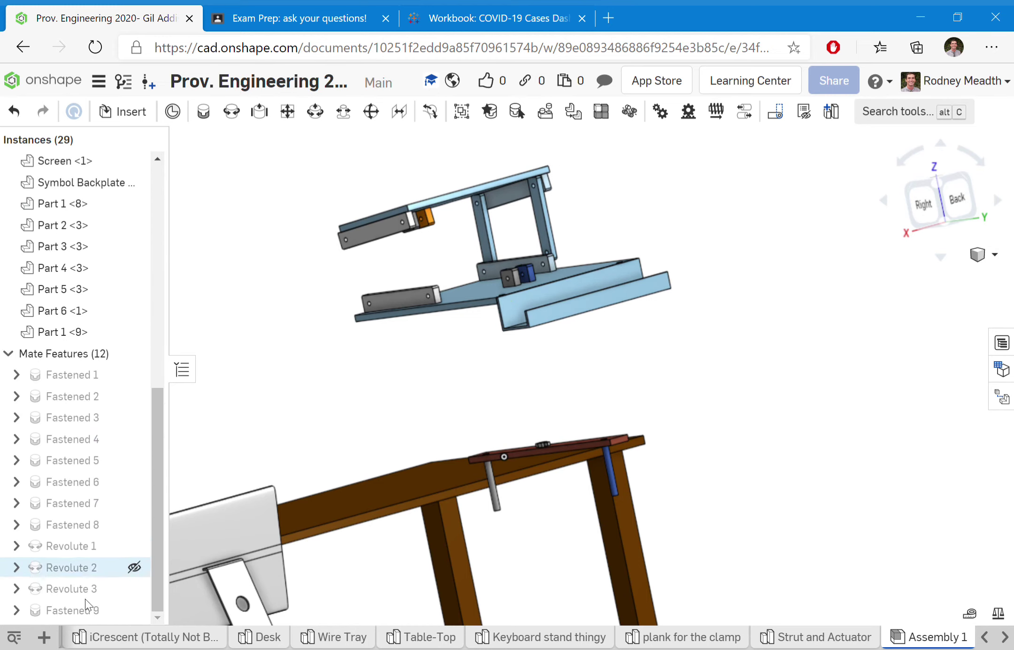
left_click(482, 209)
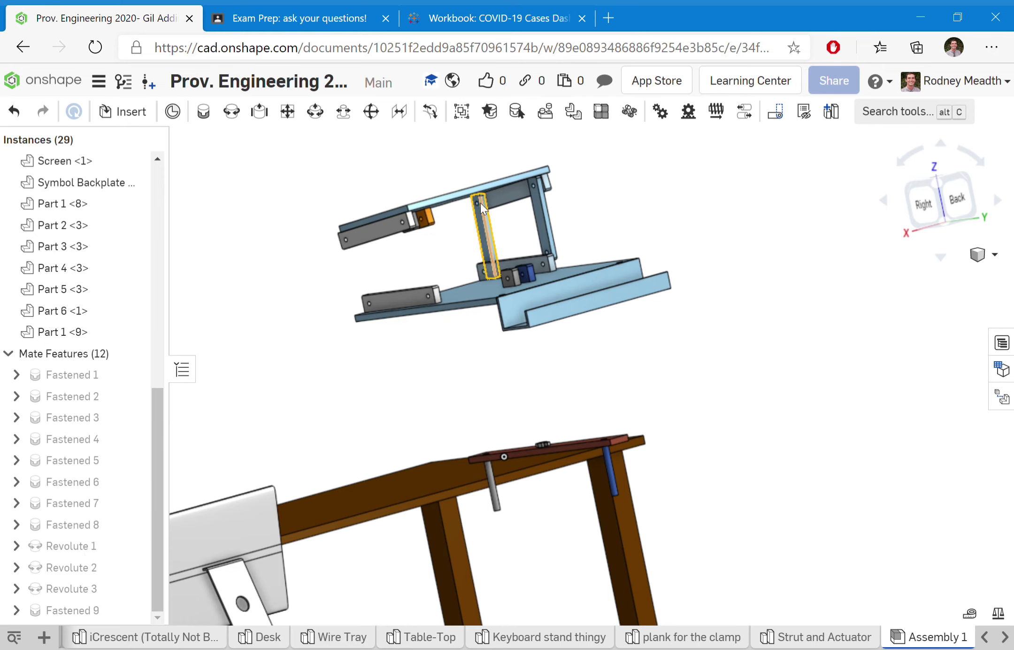
Step: Swing the unattached strut, Part 1 <6>, about its upper joint so its lower end clears the lower rail
scroll(478, 206, "up", 4)
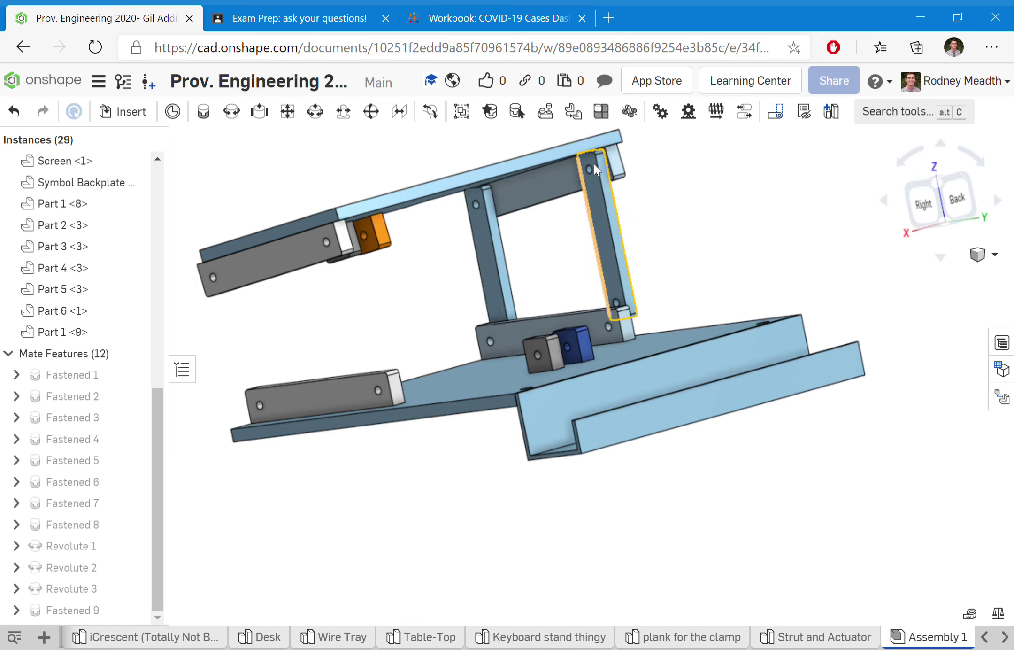
left_click_drag(607, 259, 656, 240)
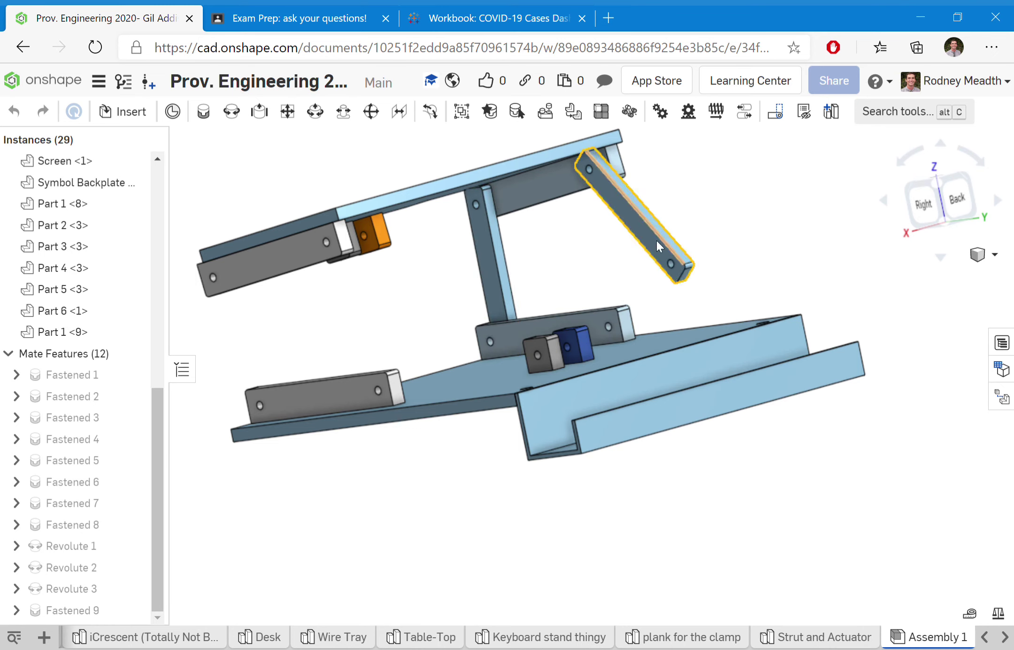
right_click_drag(744, 246, 603, 204)
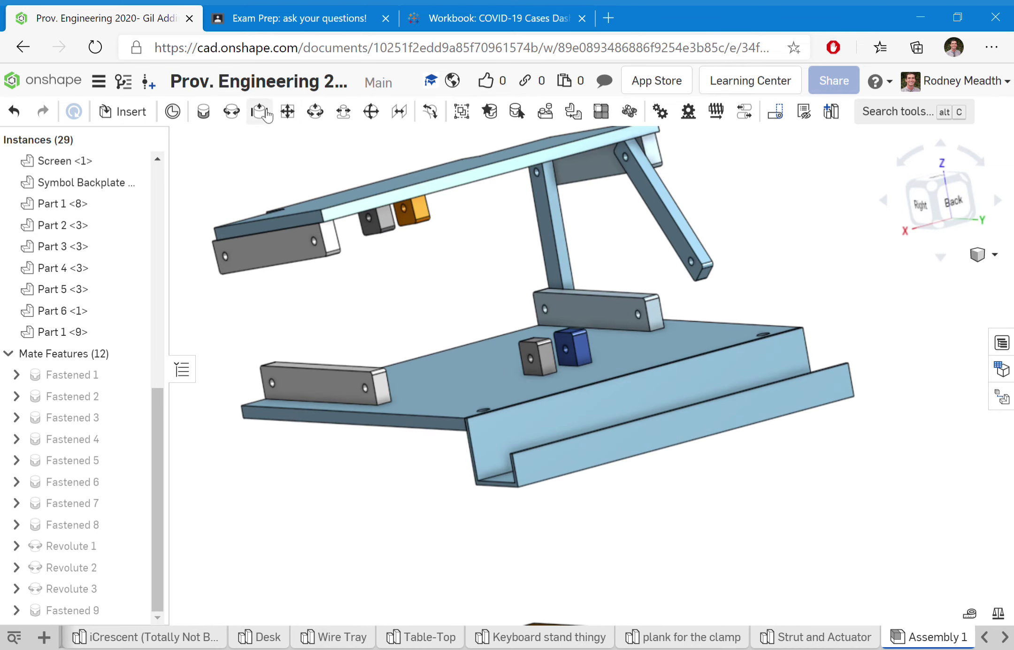
Step: Start a revolute mate with its first connector at the lower hole of the free strut, Part 1 <6>
left_click(232, 112)
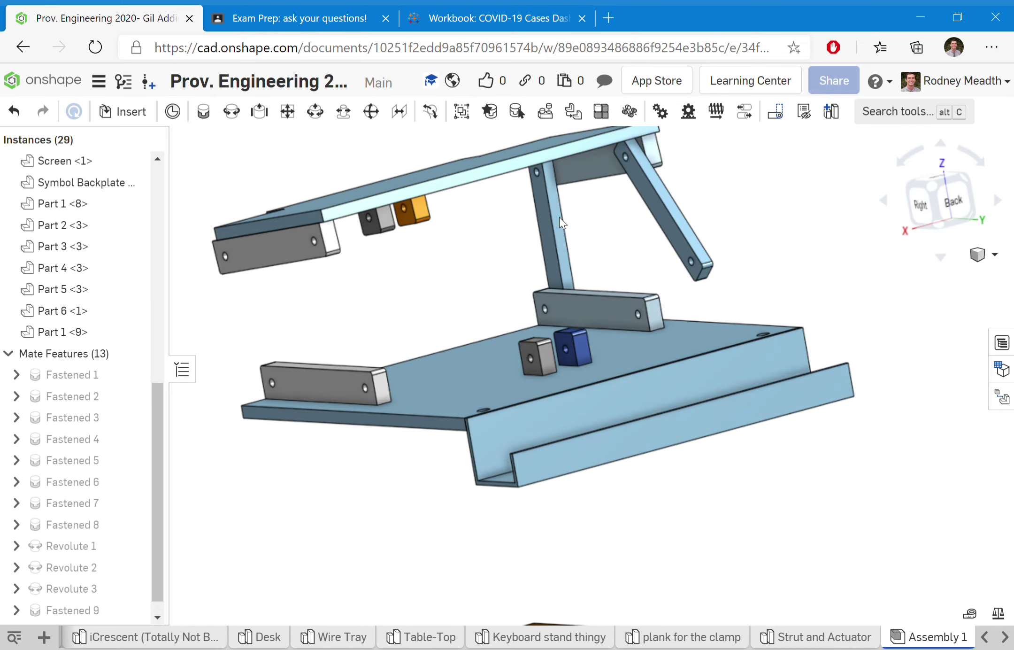
scroll(699, 239, "up", 5)
scroll(699, 238, "up", 3)
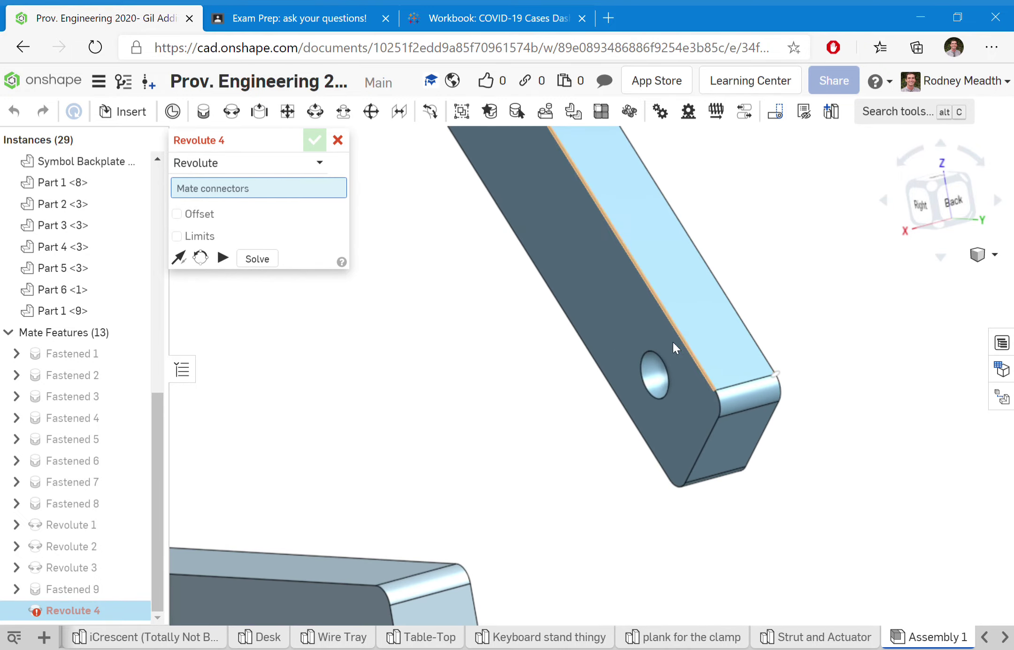
left_click(648, 375)
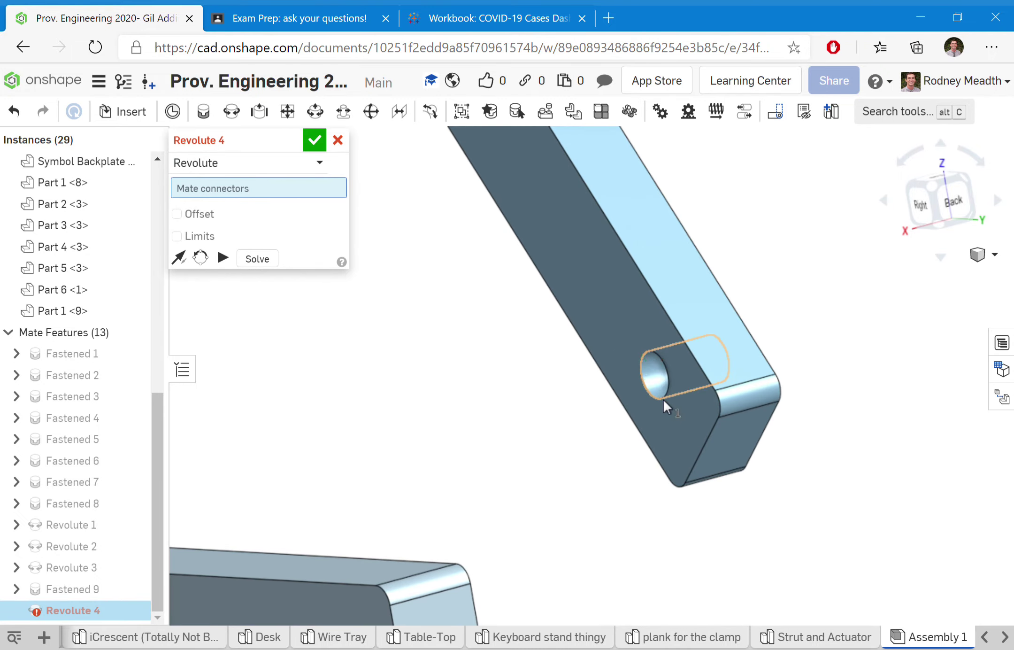
Step: Attach the revolute mate to the free end hole on the inner face of the lower rail, Part 5 <2>, and accept it
scroll(663, 398, "down", 2)
scroll(663, 399, "down", 3)
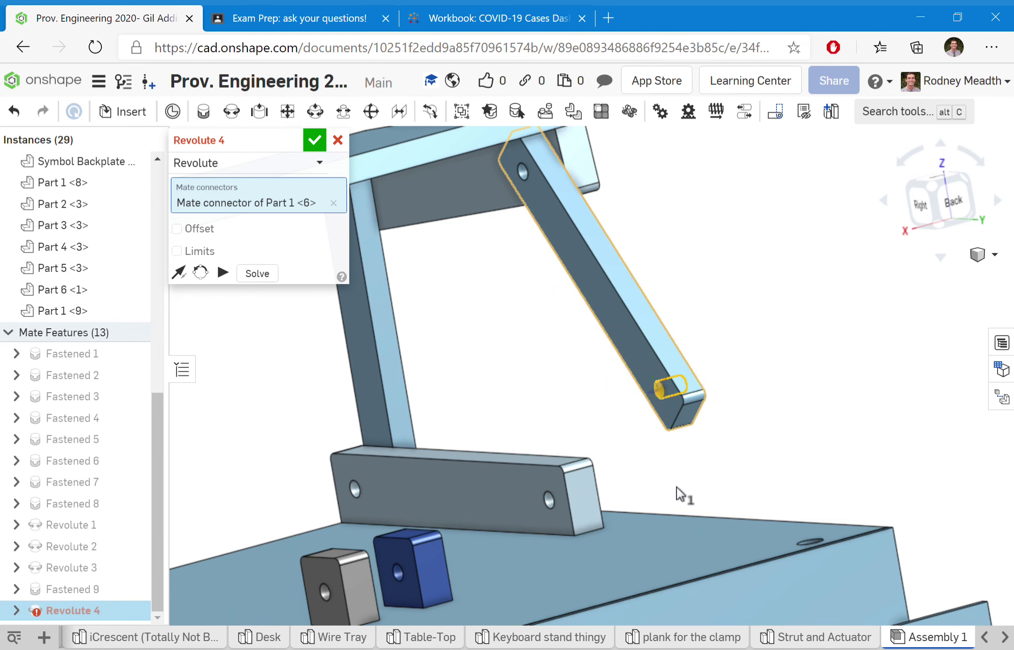
right_click_drag(677, 488, 597, 501)
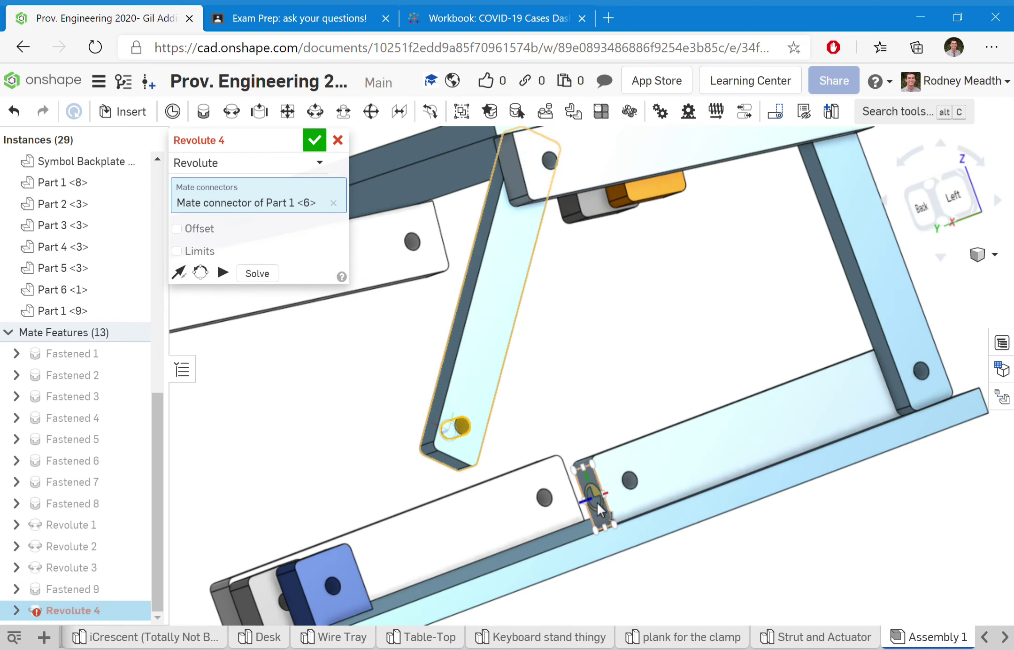
scroll(627, 483, "up", 5)
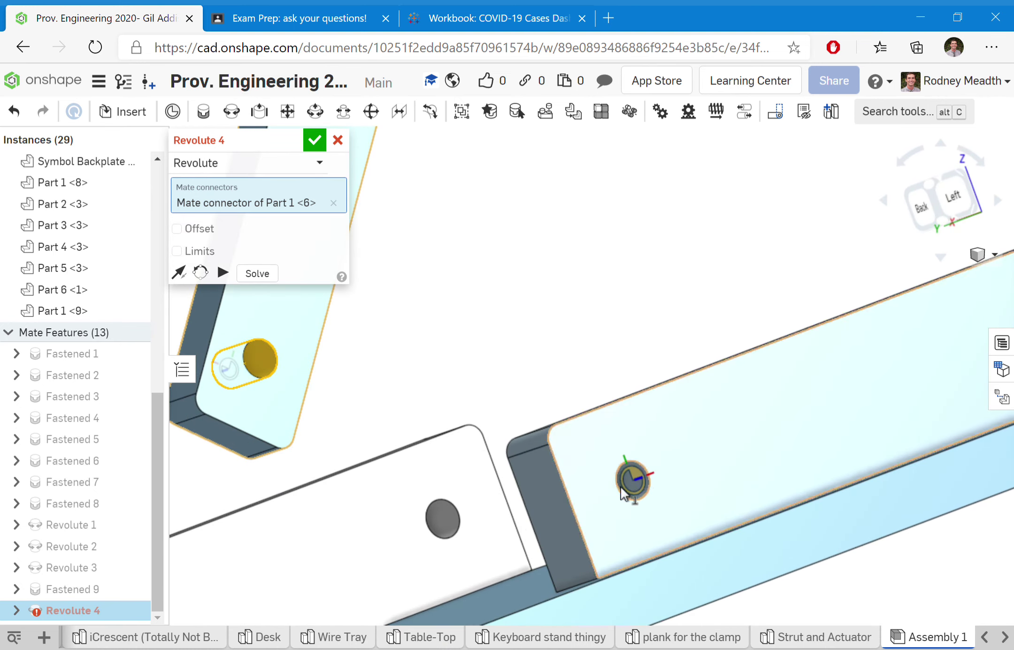
left_click(634, 483)
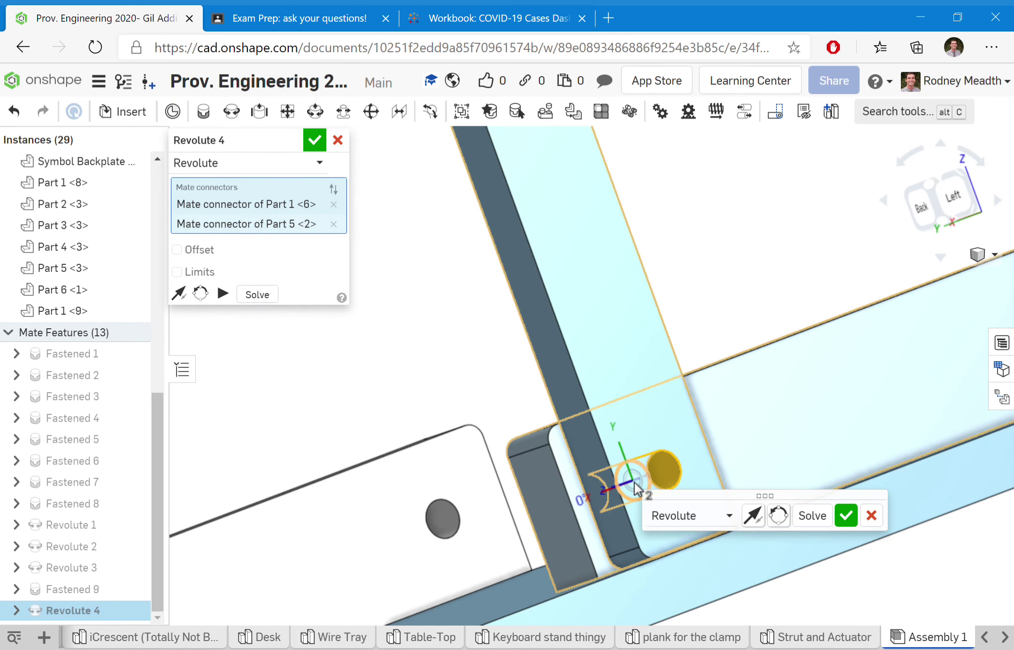
scroll(634, 483, "down", 5)
scroll(635, 483, "down", 3)
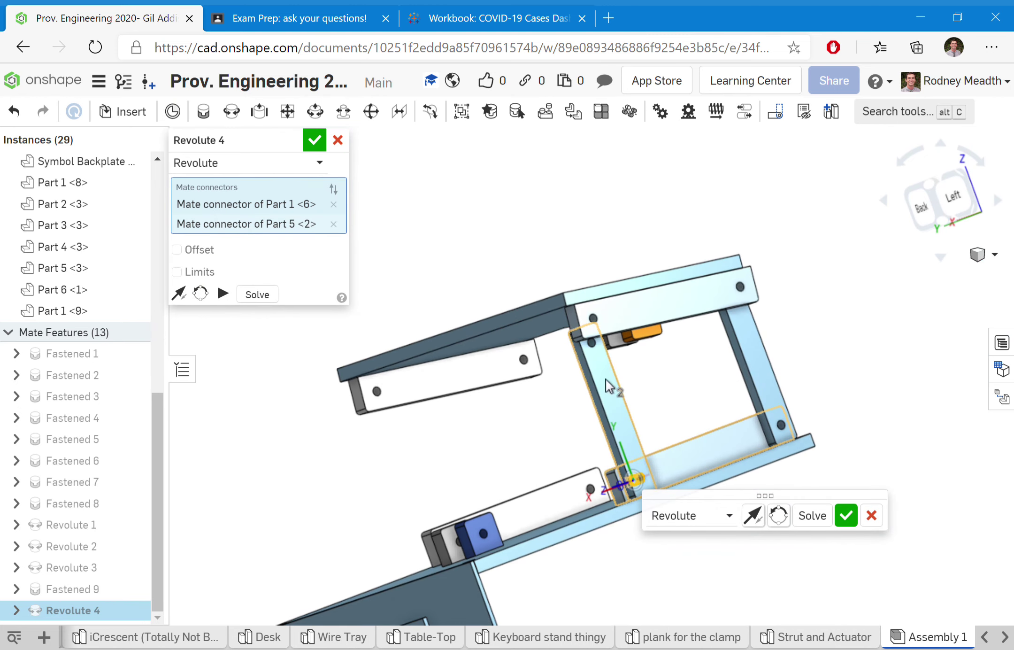
scroll(612, 343, "up", 5)
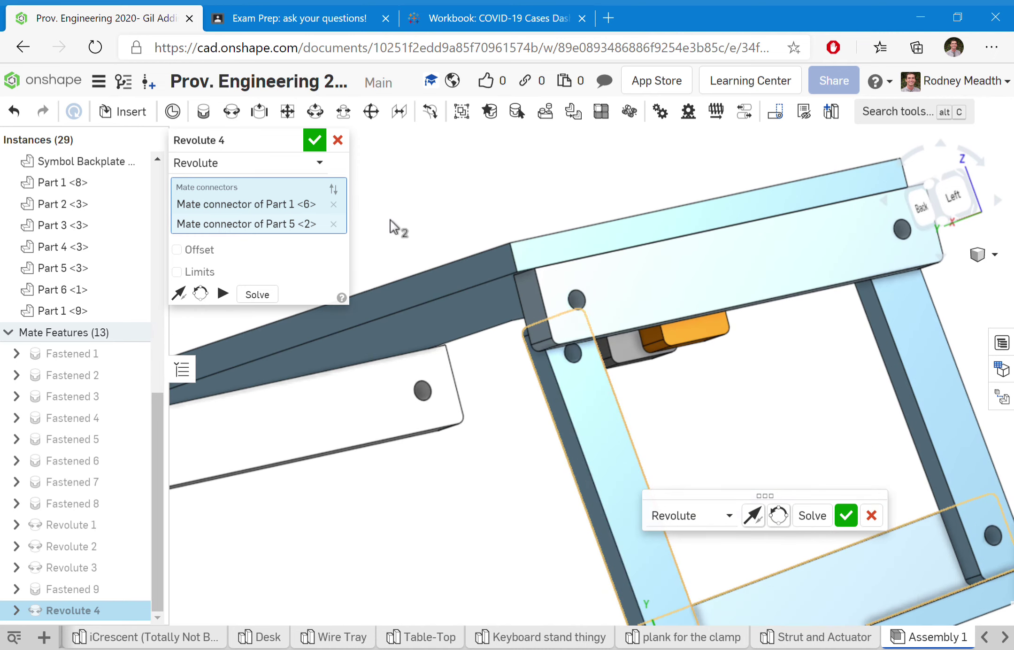
left_click(322, 141)
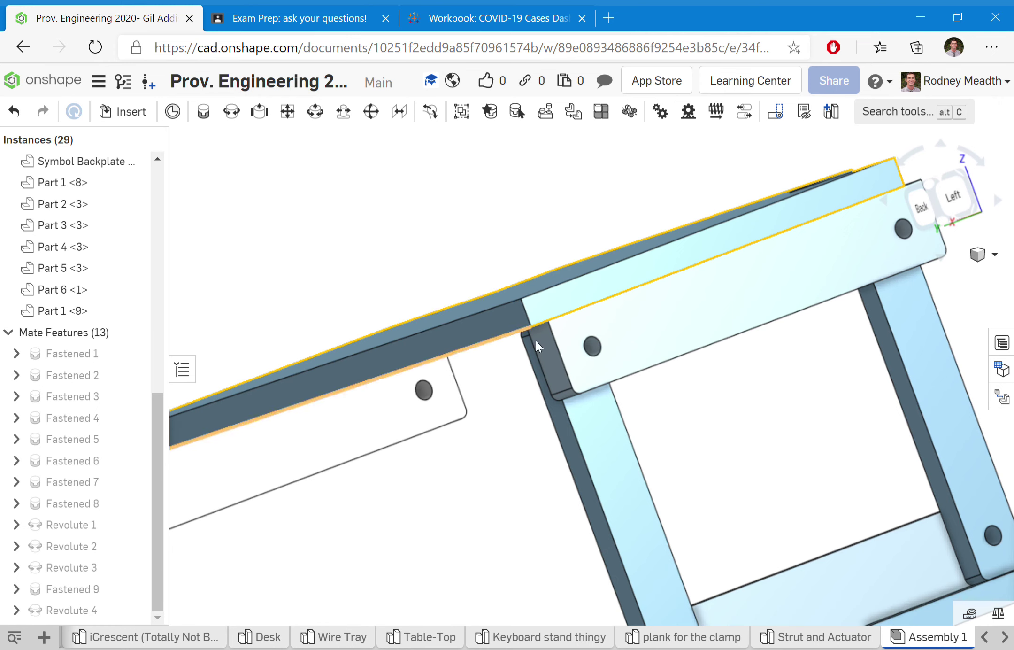
Step: Test the completed strut linkage by swinging the upper board and its rail, and view the stand with the whole assembly
scroll(630, 351, "down", 6)
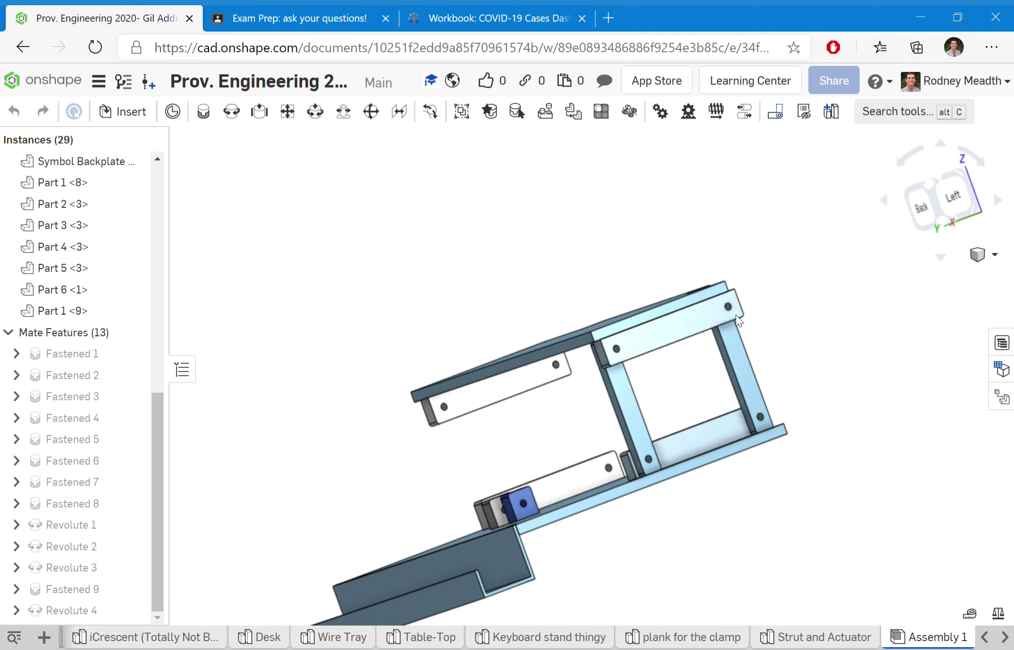
left_click_drag(736, 315, 593, 418)
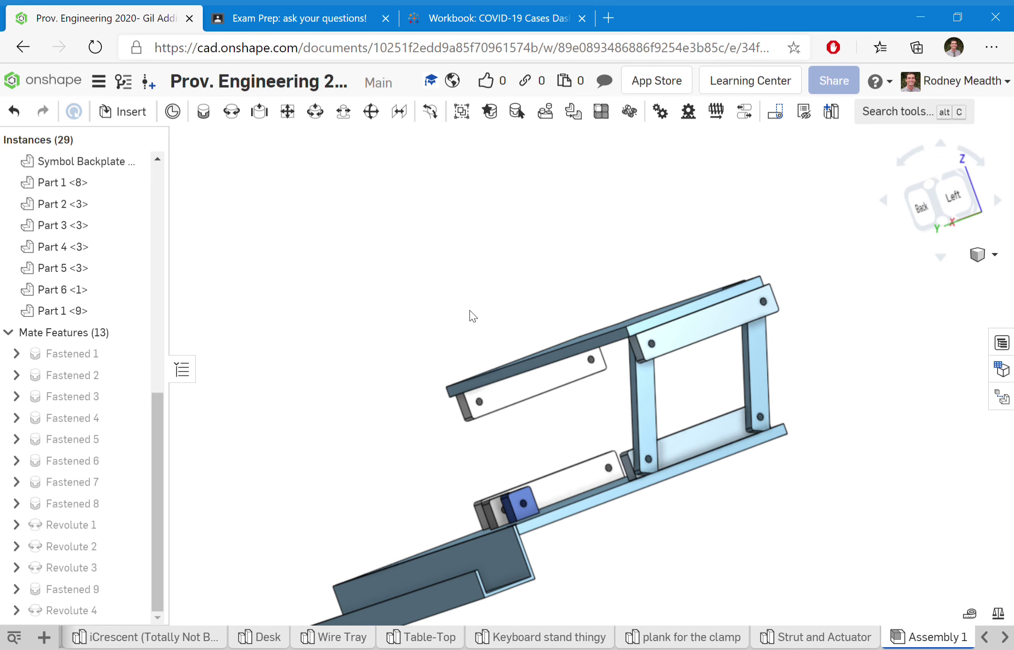
scroll(470, 310, "down", 2)
right_click_drag(470, 310, 620, 286)
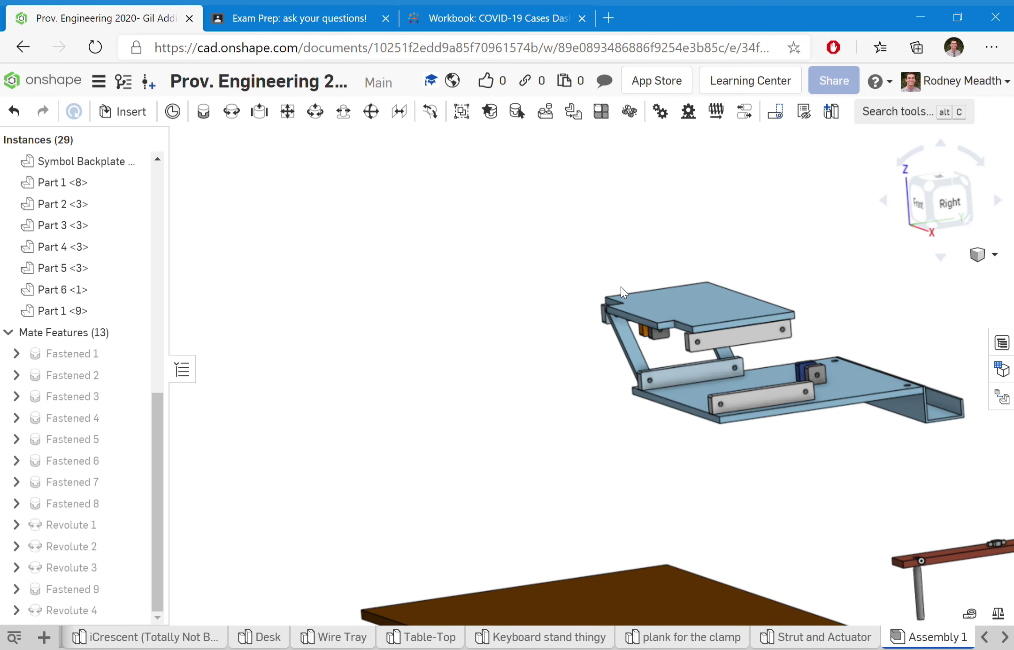
scroll(620, 291, "down", 5)
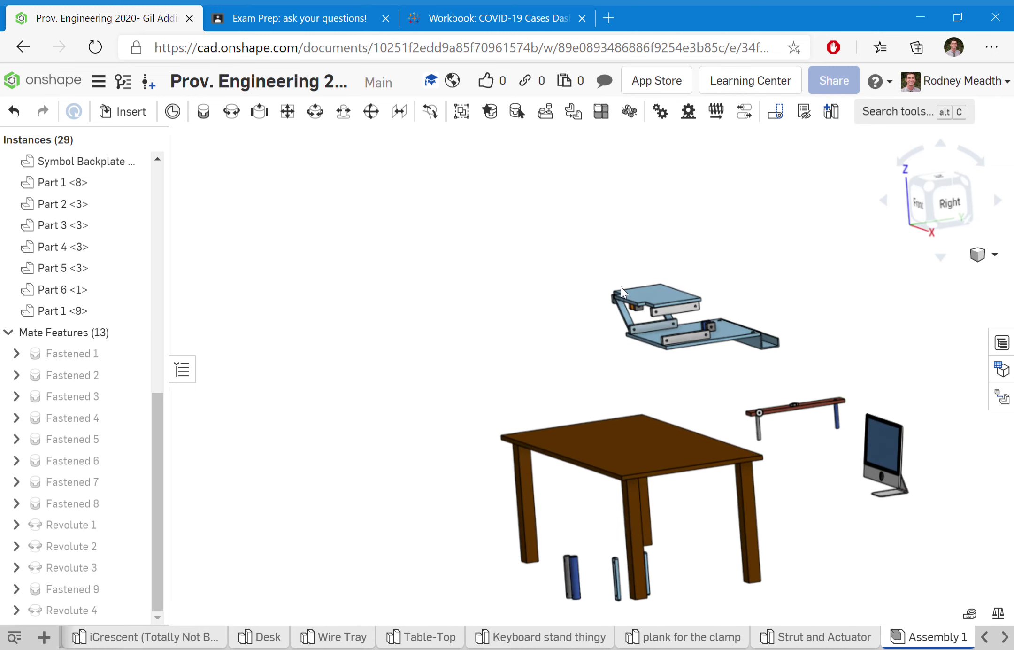
scroll(819, 462, "up", 2)
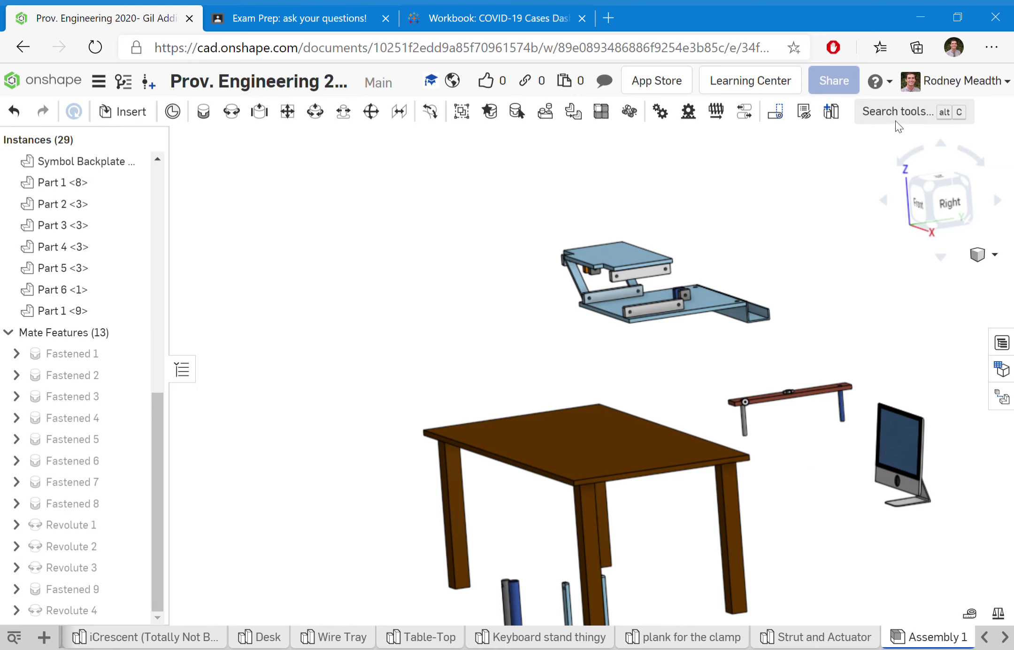